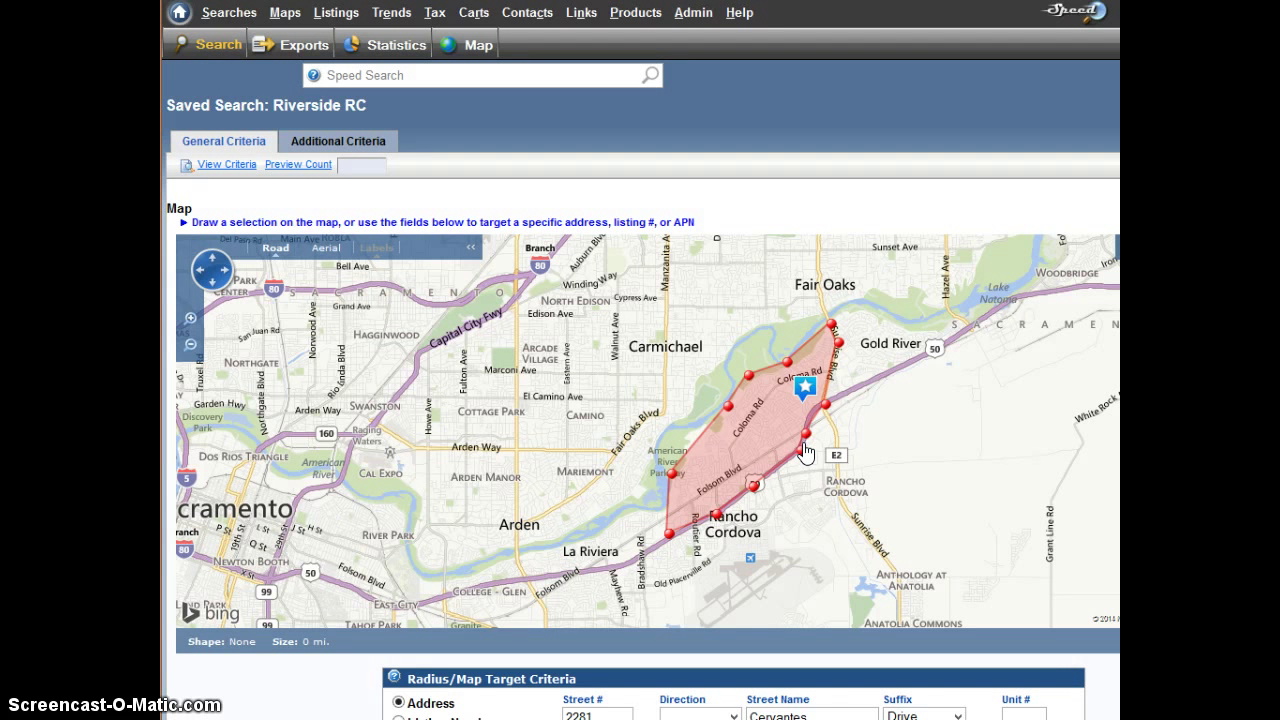
Add a vertex on the polygon's lower-right edge near Rancho Cordova, then pan the map left
mouse_move(804, 455)
left_mouse_down()
mouse_move(808, 471)
mouse_move(834, 457)
mouse_move(802, 450)
left_mouse_up()
scroll(862, 401, "up", 1)
scroll(895, 410, "down", 1)
left_click_drag(856, 428, 784, 435)
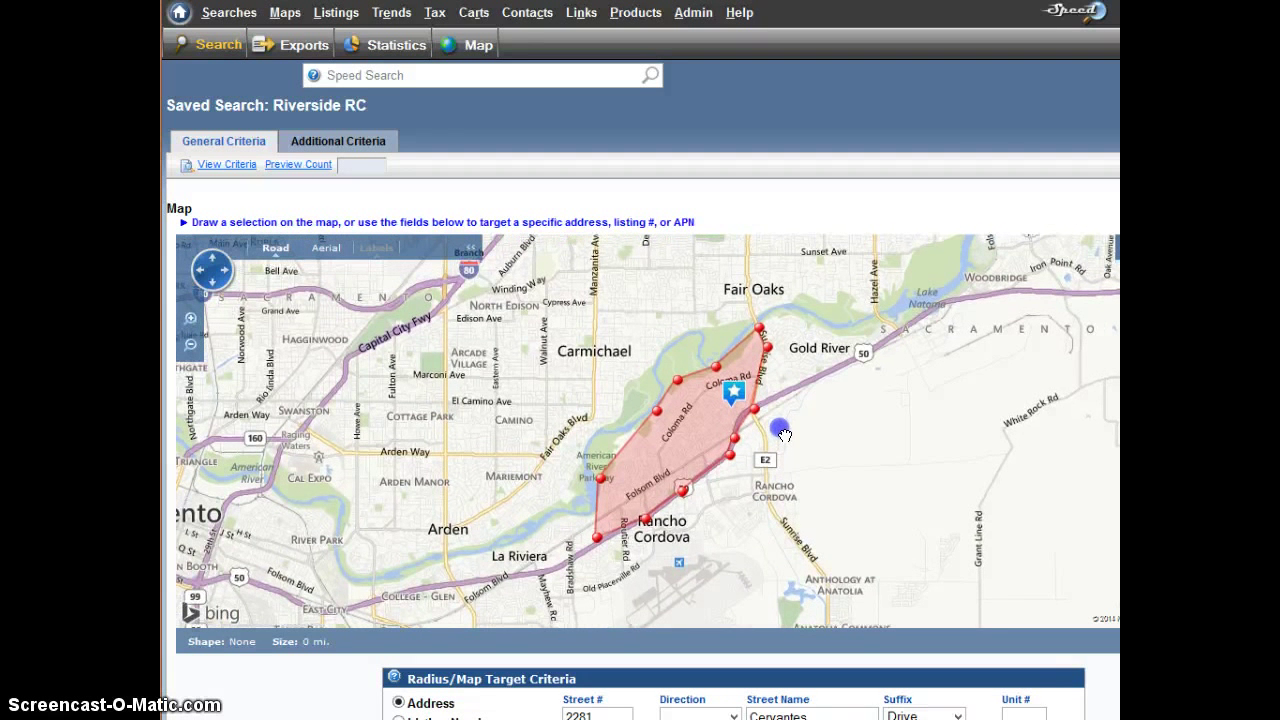
left_click(785, 437)
double_click(780, 460)
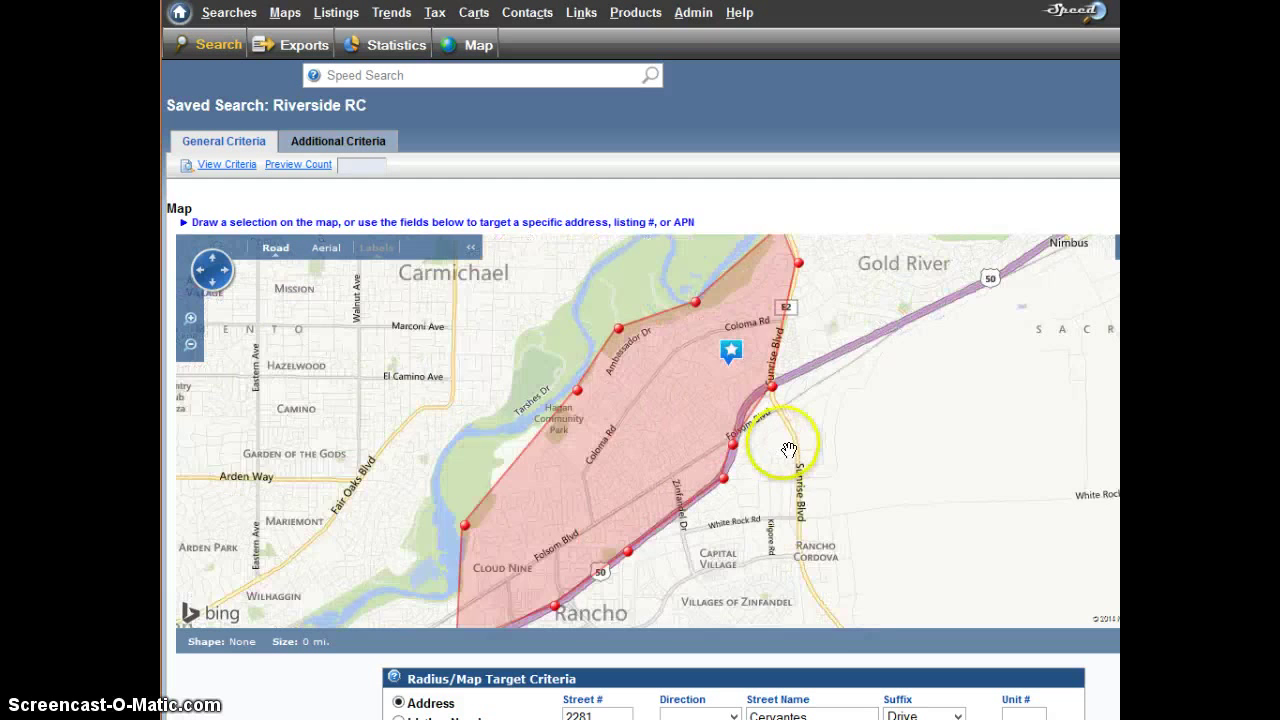
scroll(784, 445, "down", 1)
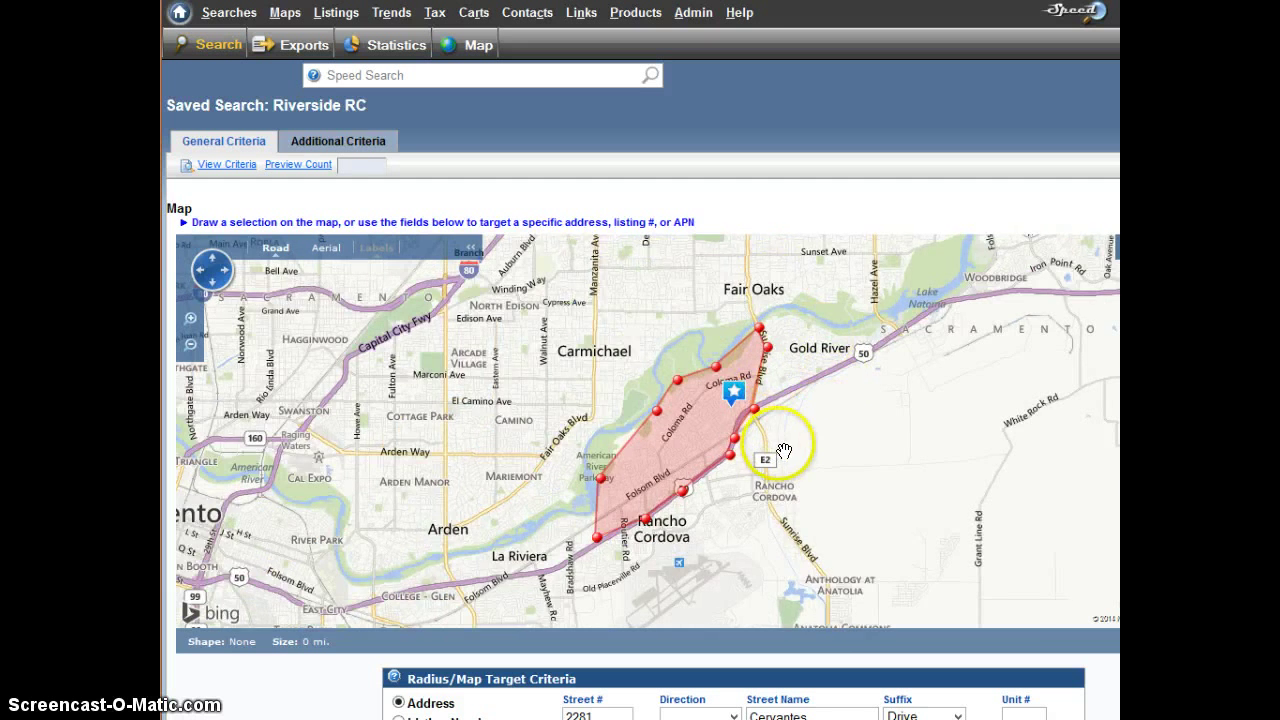
scroll(771, 443, "up", 1)
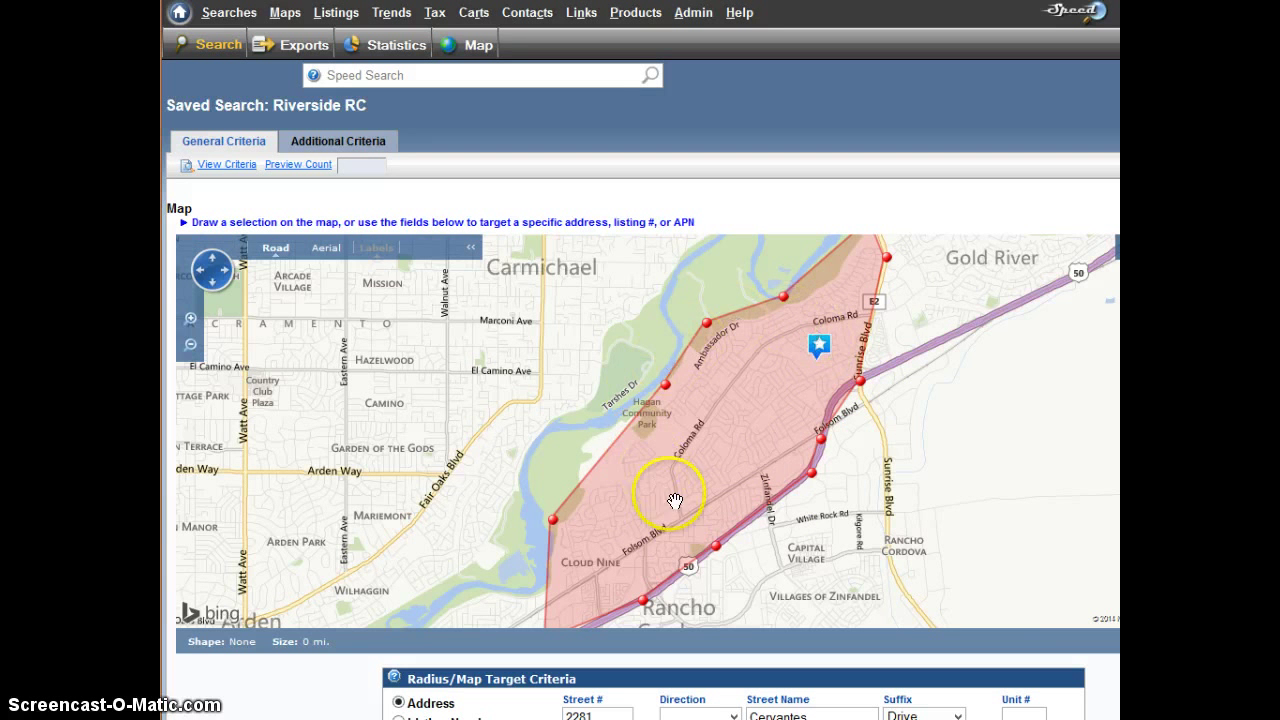
scroll(823, 434, "down", 1)
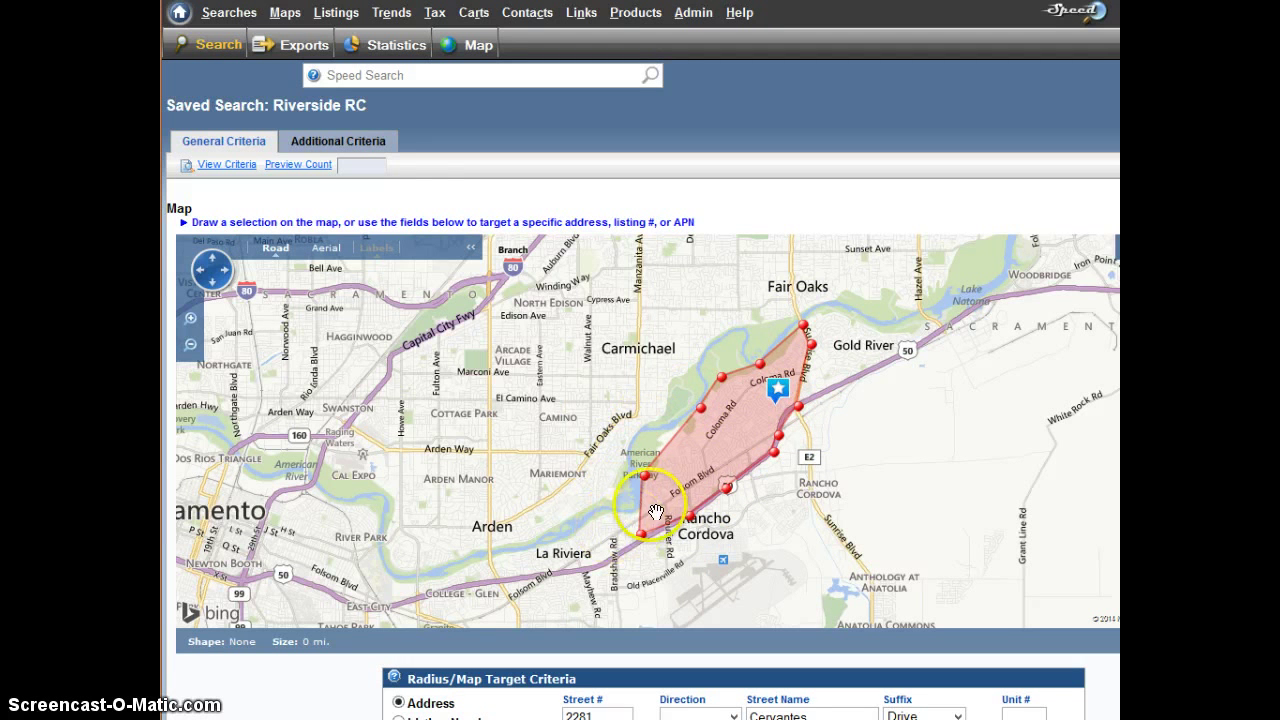
left_click(230, 20)
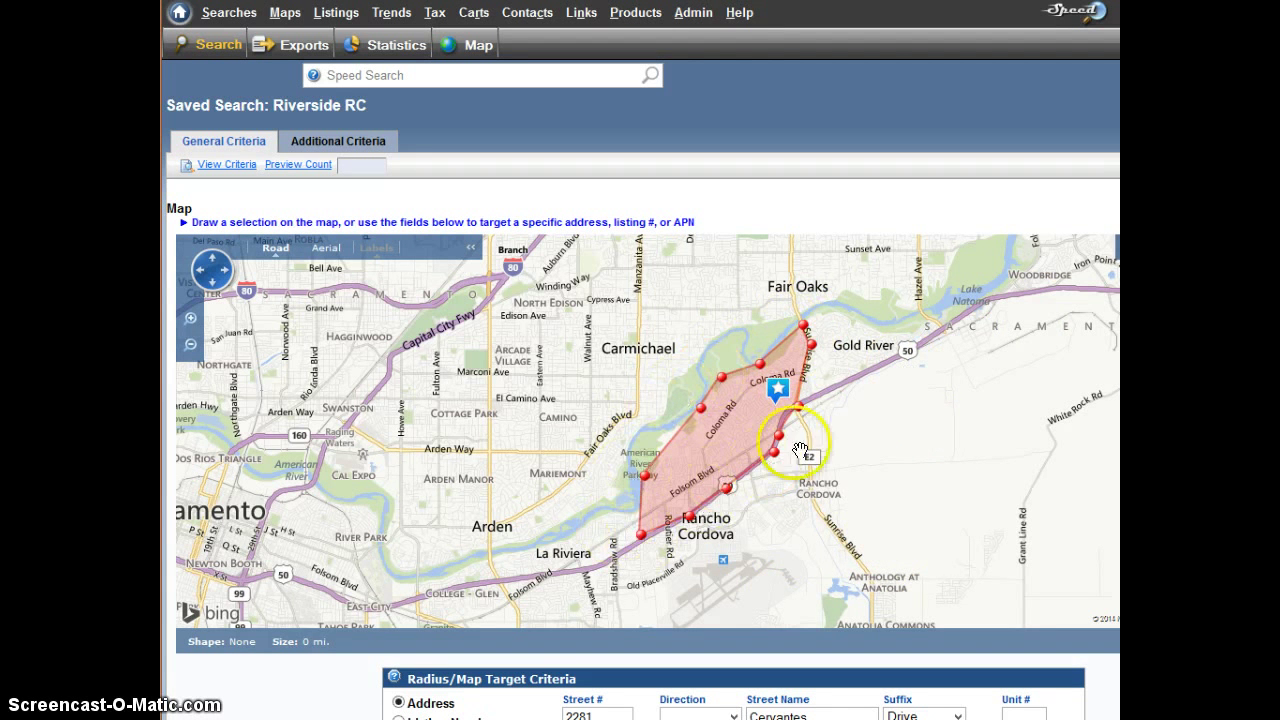
scroll(770, 415, "up", 1)
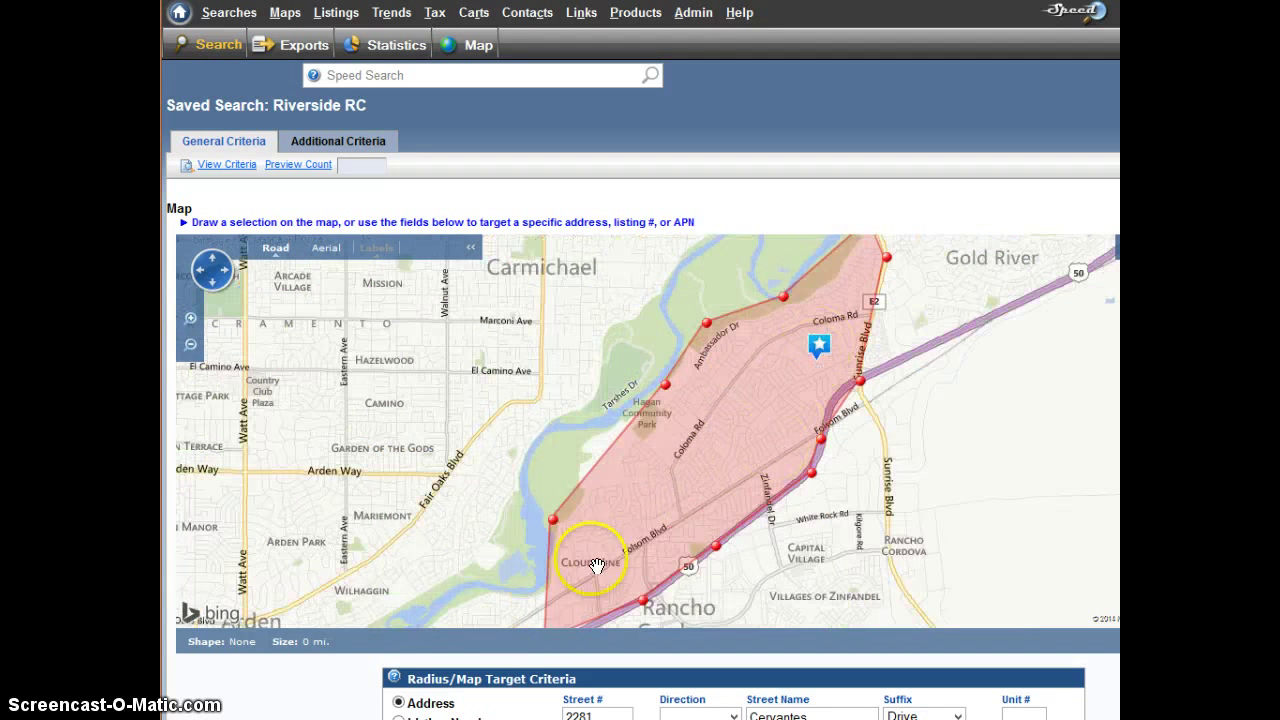
Exclude every listing status except Sold, from Active through Withdrawn/Canc
scroll(358, 675, "down", 10)
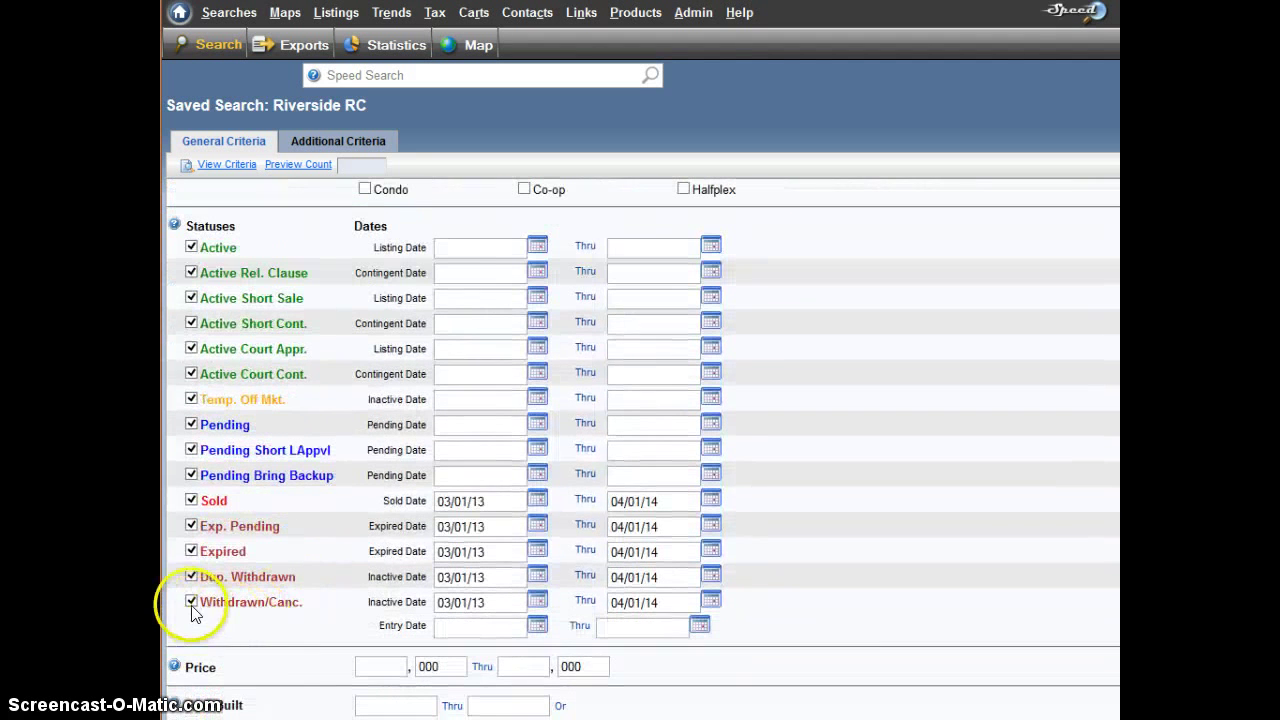
left_click(191, 602)
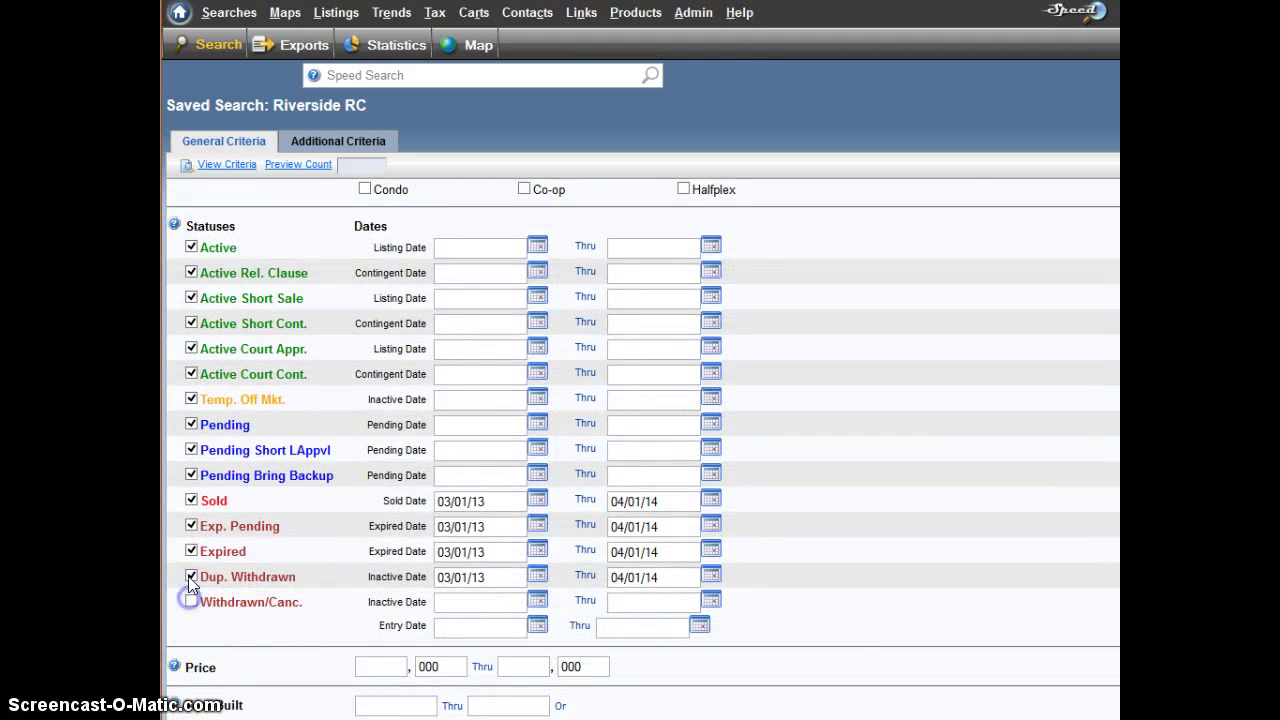
left_click(191, 577)
left_click(191, 551)
left_click(191, 526)
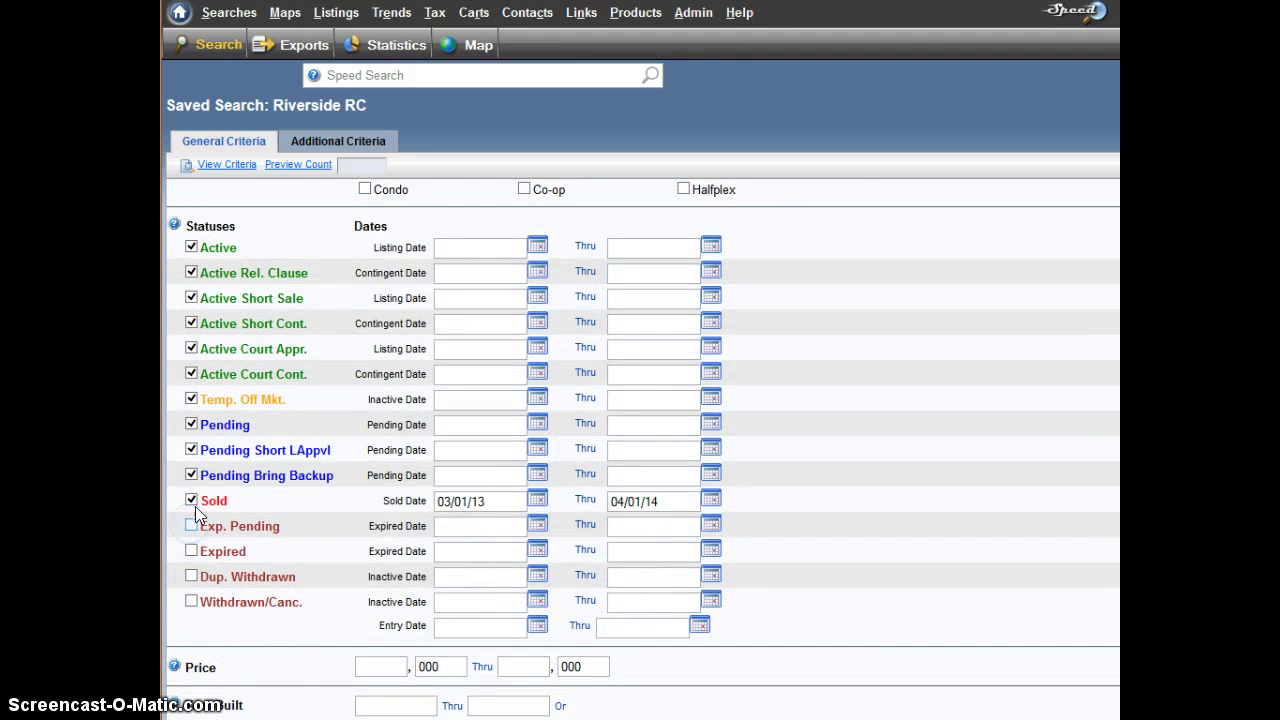
left_click(191, 475)
left_click(191, 450)
left_click(191, 425)
left_click(190, 395)
left_click(191, 348)
left_click(191, 298)
left_click(191, 273)
left_click(191, 245)
Set the Sold Date to start 10/22/08 with an empty Thru date
left_click(505, 502)
key("Tab")
key("Return")
key("BackSpace")
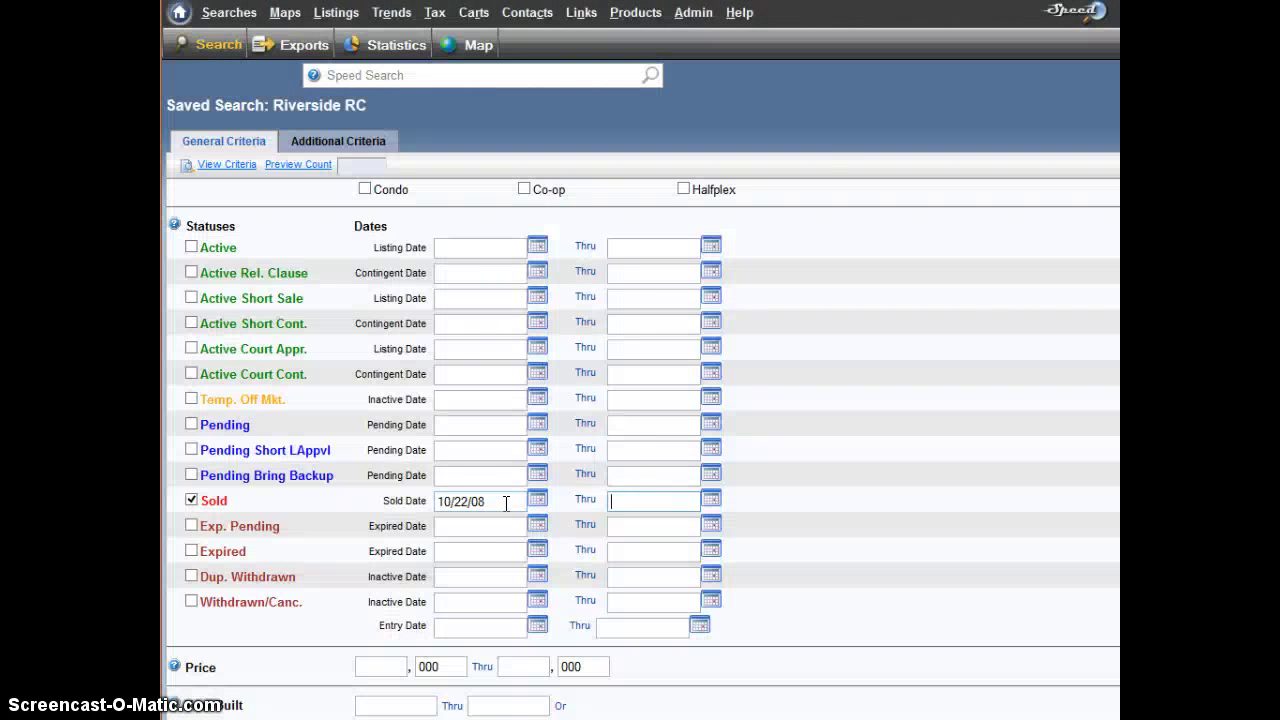
left_click(473, 500)
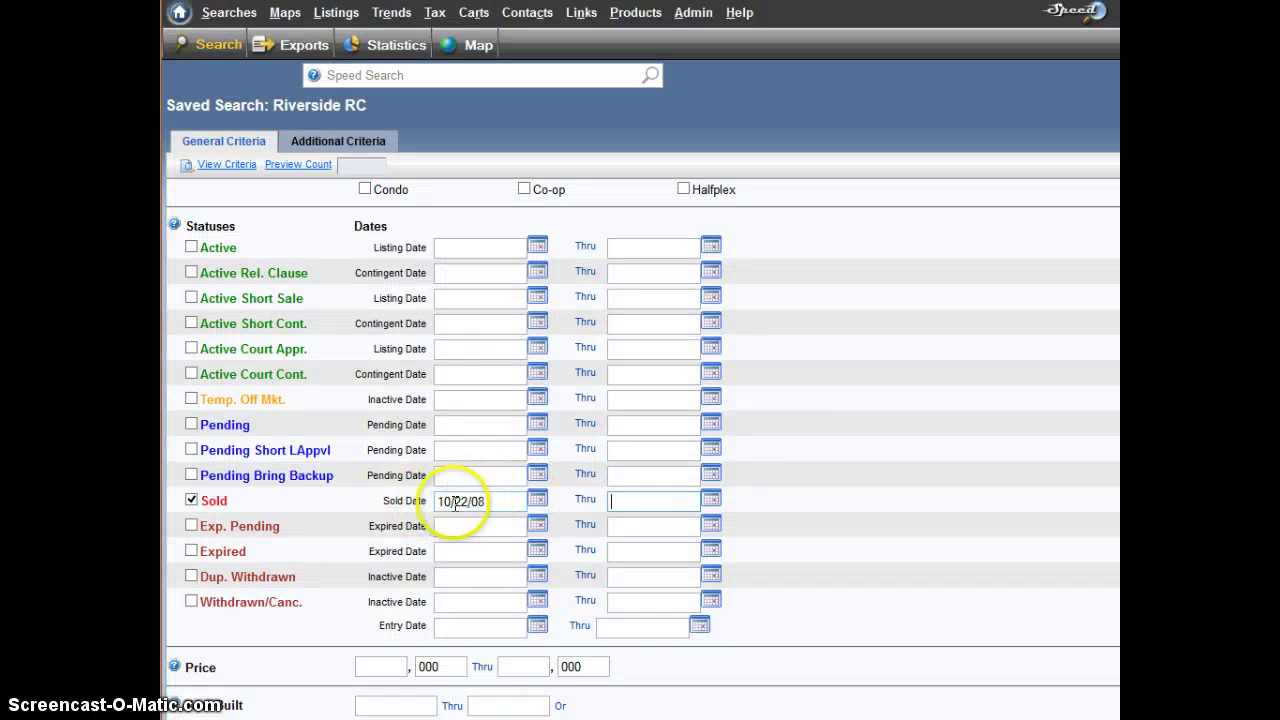
left_click(629, 501)
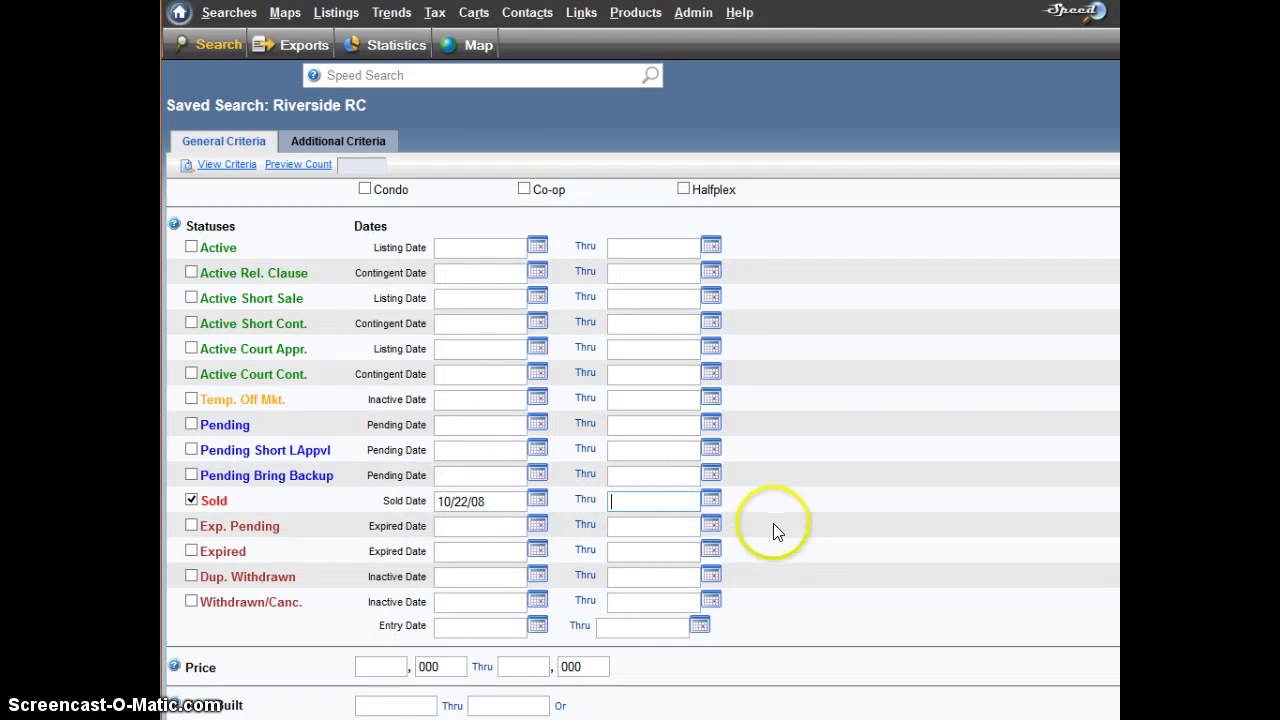
Limit Bedrooms to 3 thru 3 and Total Baths to 1 thru 1
scroll(771, 532, "down", 3)
left_click(380, 455)
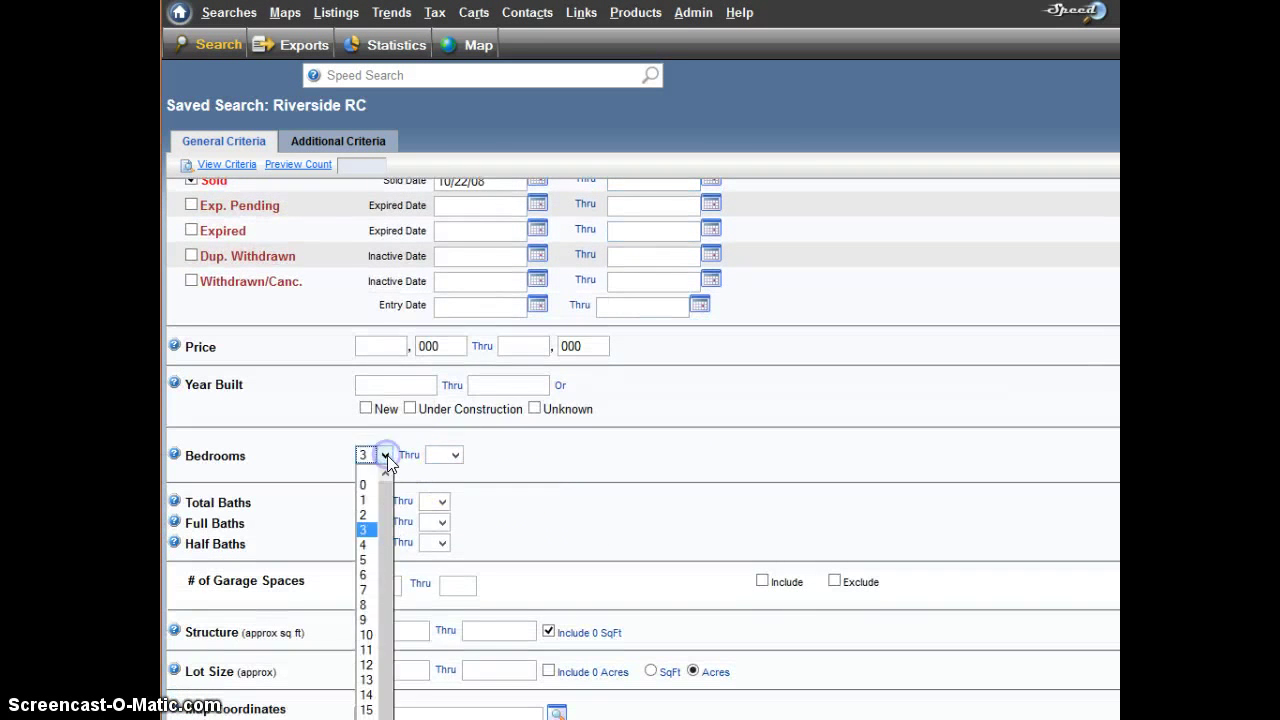
left_click(365, 529)
left_click(455, 455)
left_click(433, 529)
left_click(371, 501)
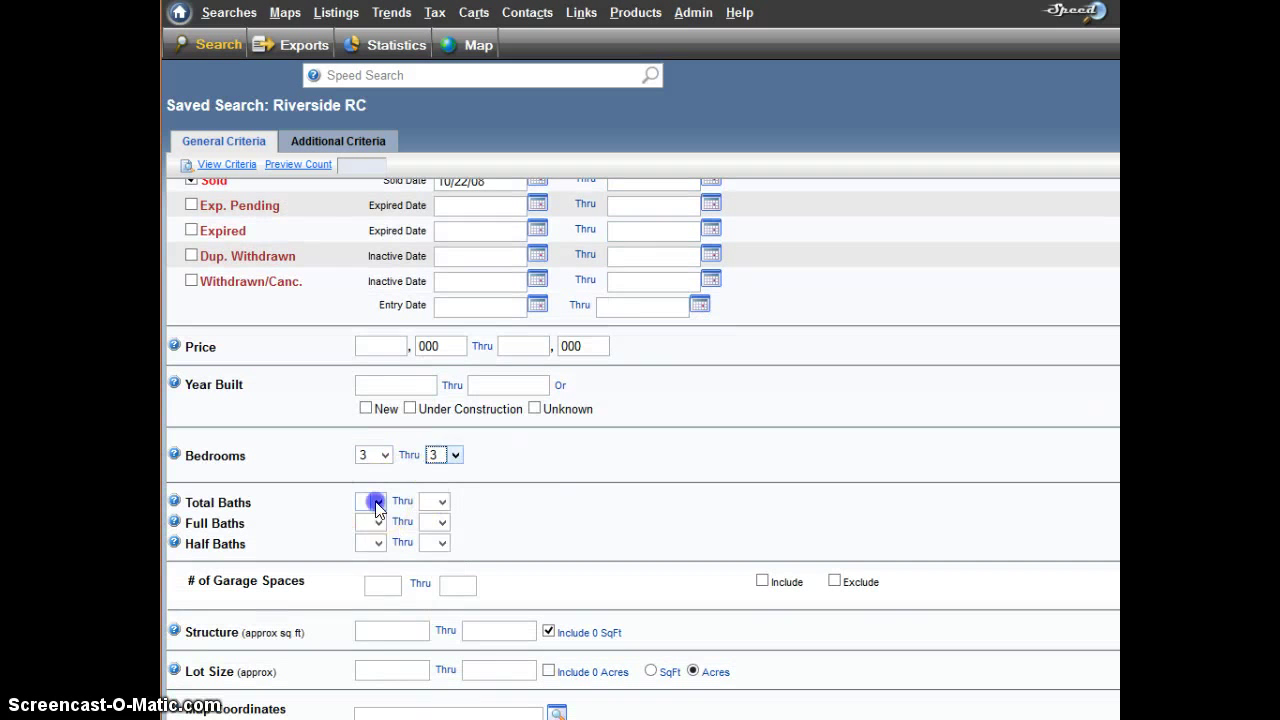
left_click(371, 546)
left_click(436, 501)
left_click(495, 516)
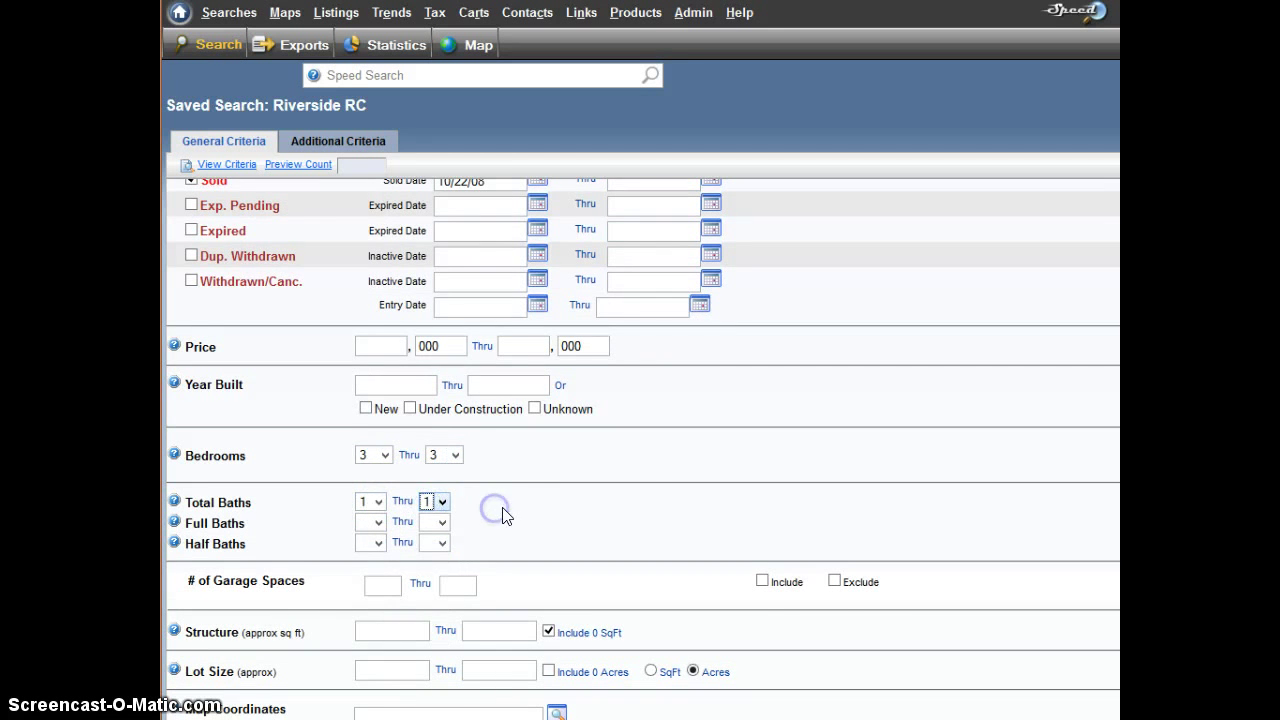
scroll(815, 566, "up", 1)
scroll(815, 566, "up", 8)
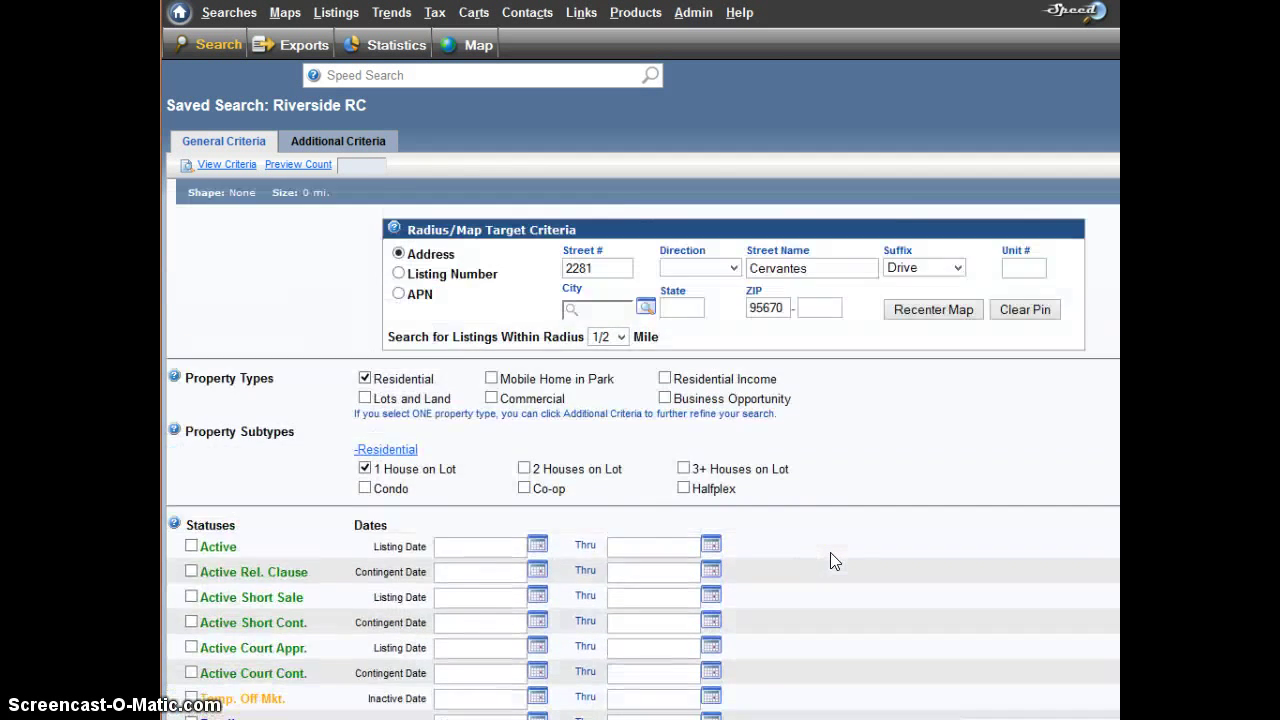
scroll(835, 561, "up", 2)
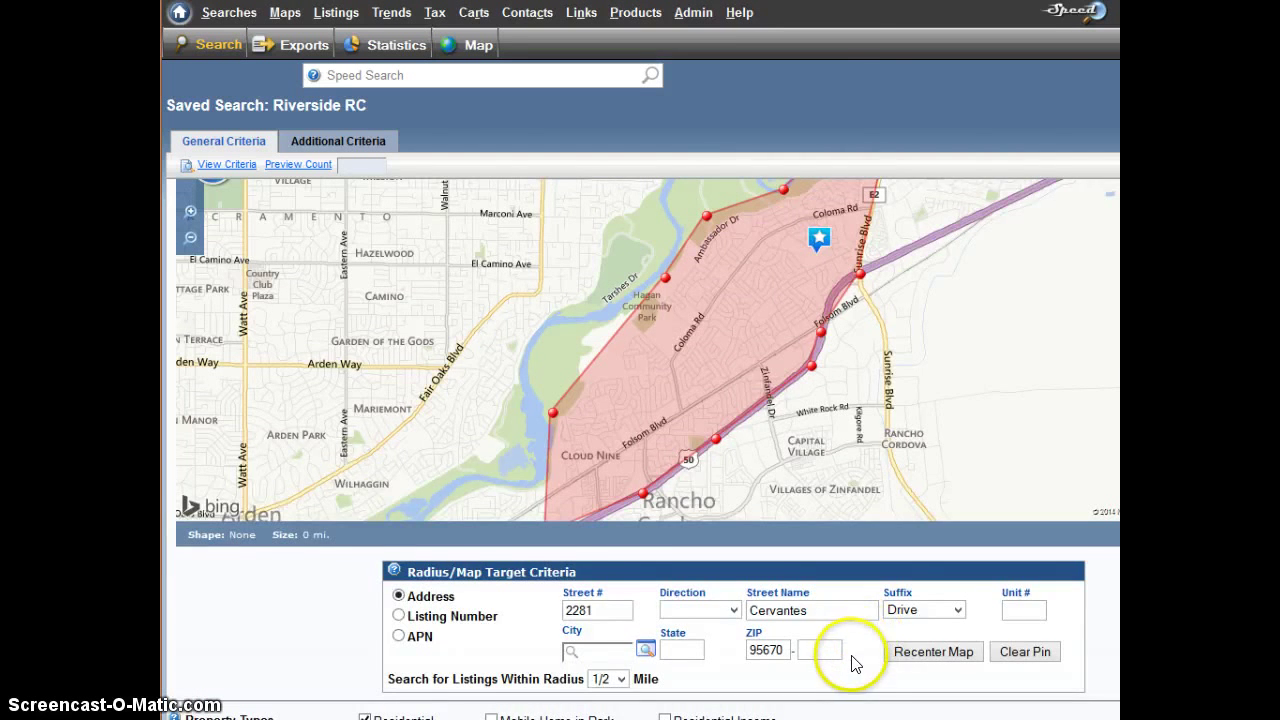
scroll(850, 660, "up", 1)
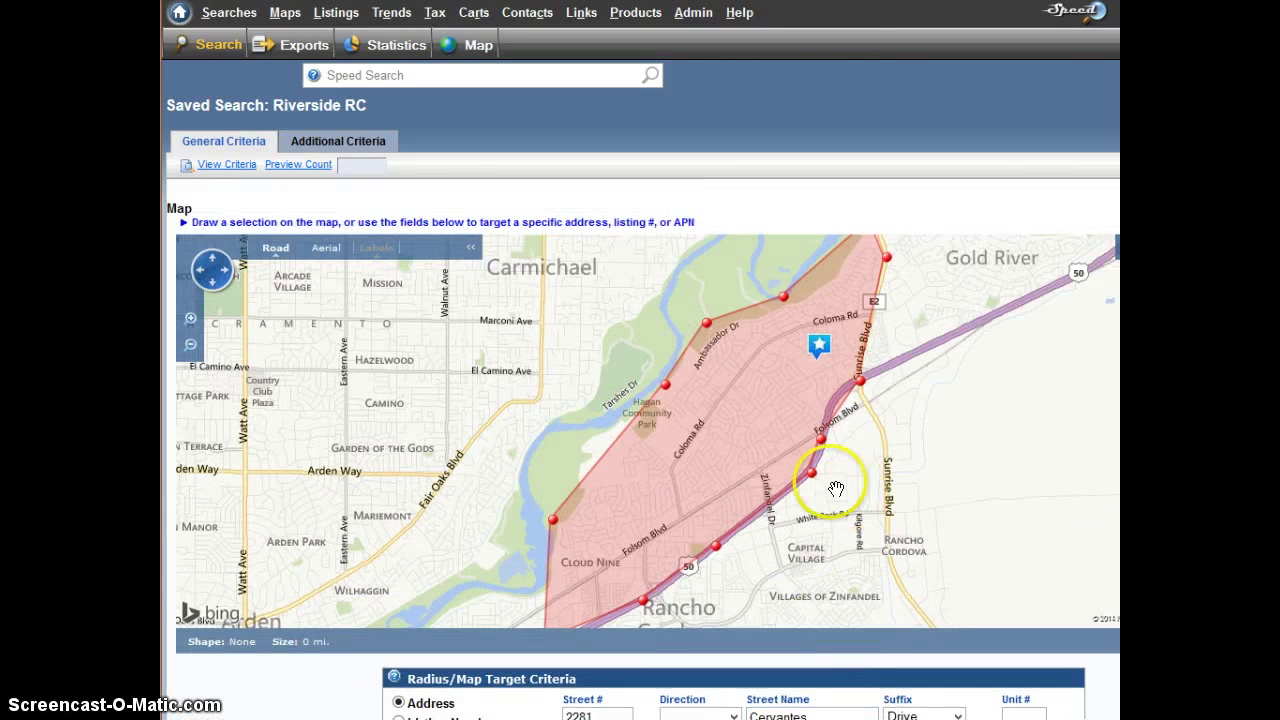
Submit an export of the results using the 'Realty Tools without photos' option
left_click(310, 48)
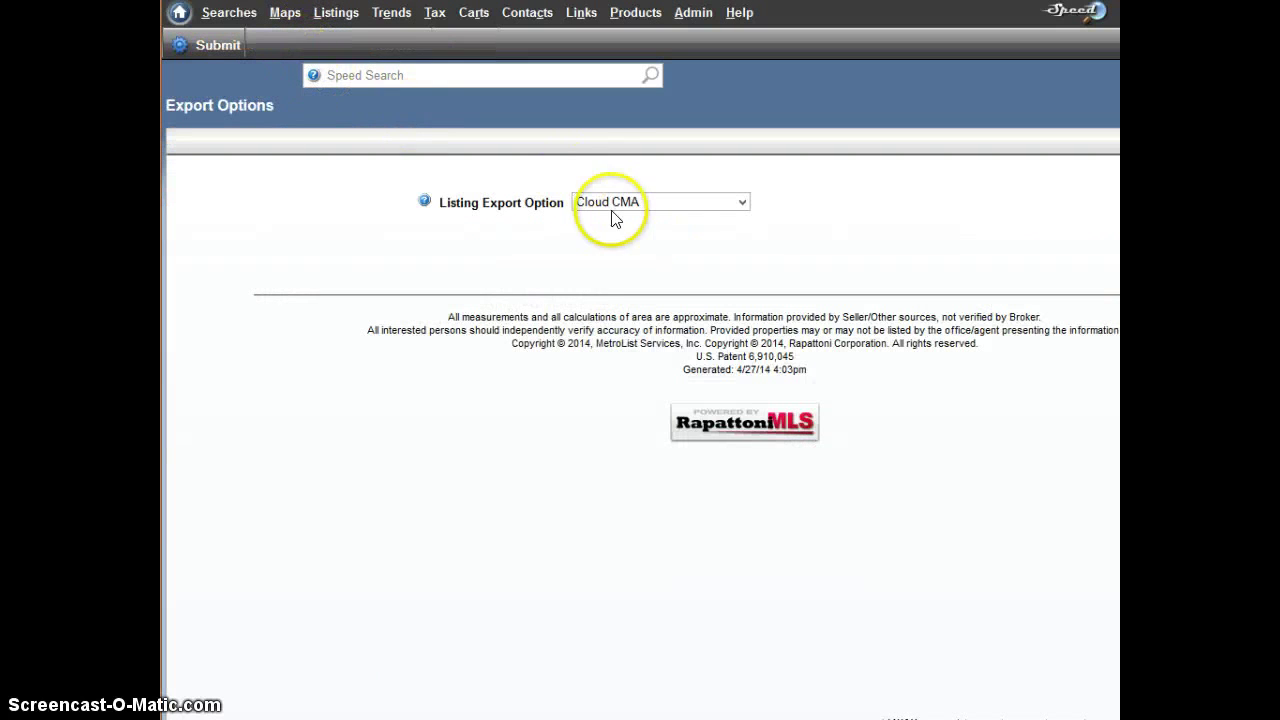
left_click(617, 203)
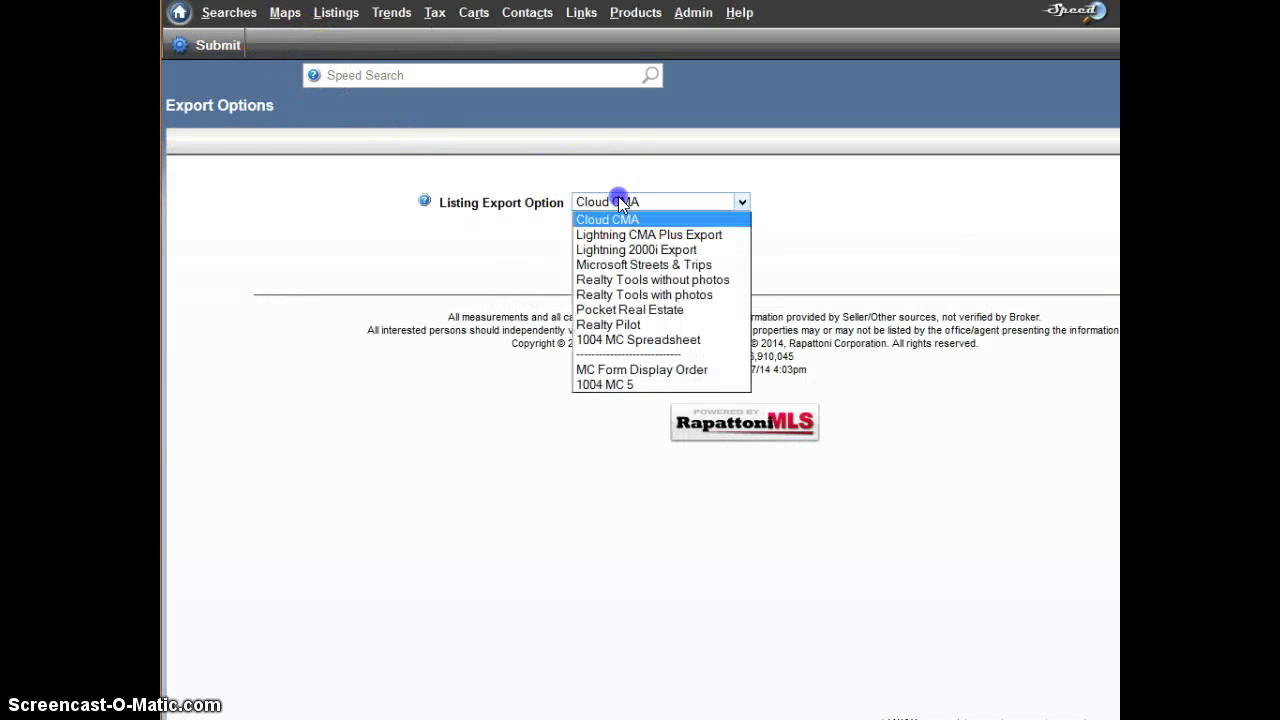
left_click(668, 281)
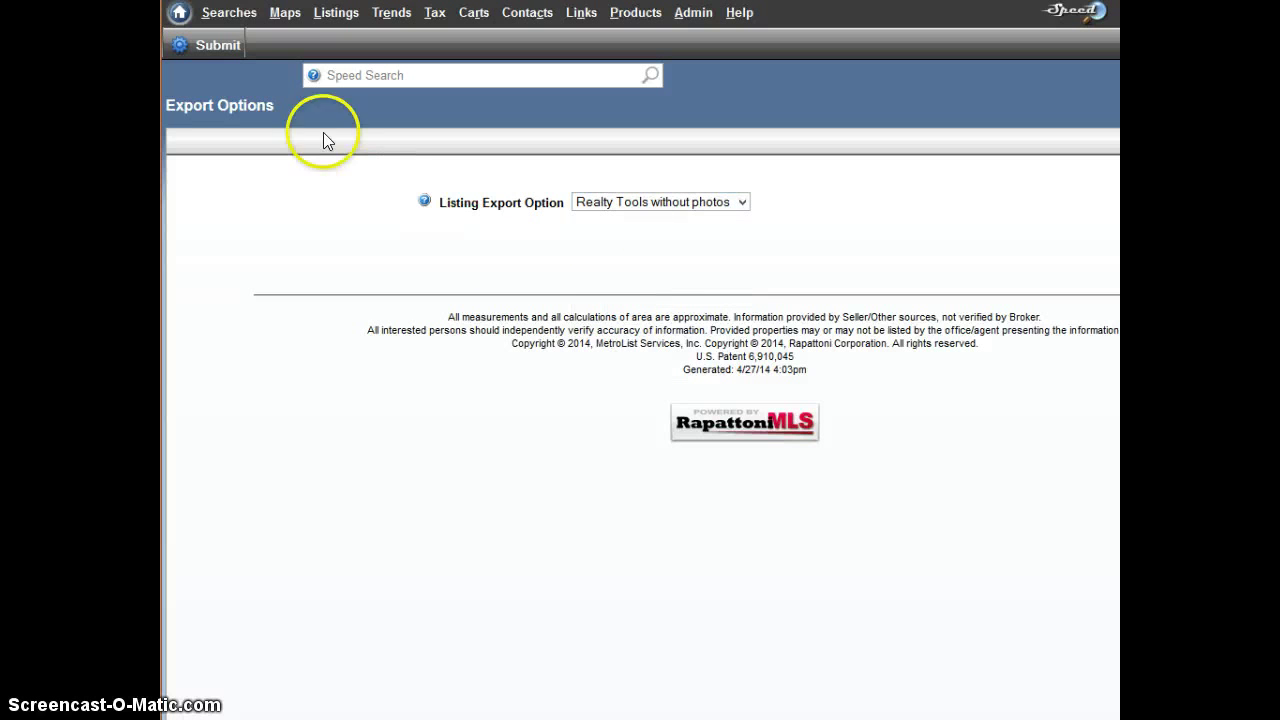
left_click(228, 56)
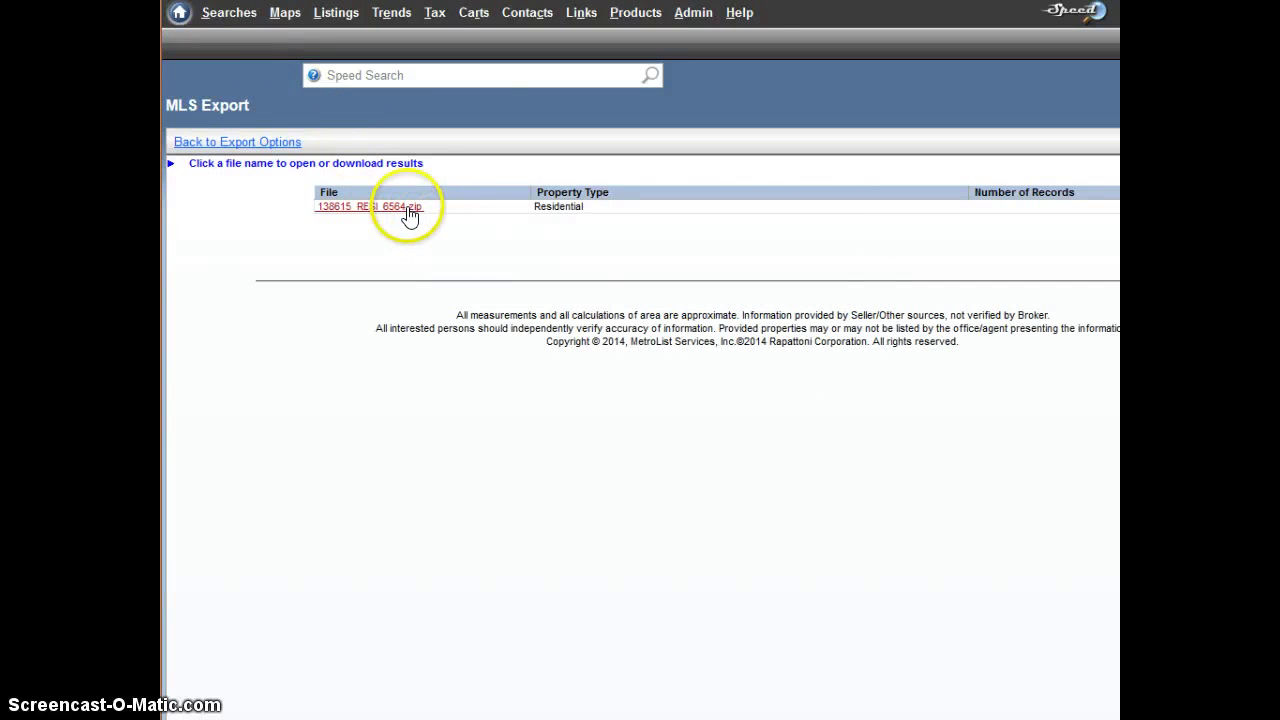
Save the exported zip file as 'rancho cordova sales 3 bed 1 bath example'
right_click(409, 210)
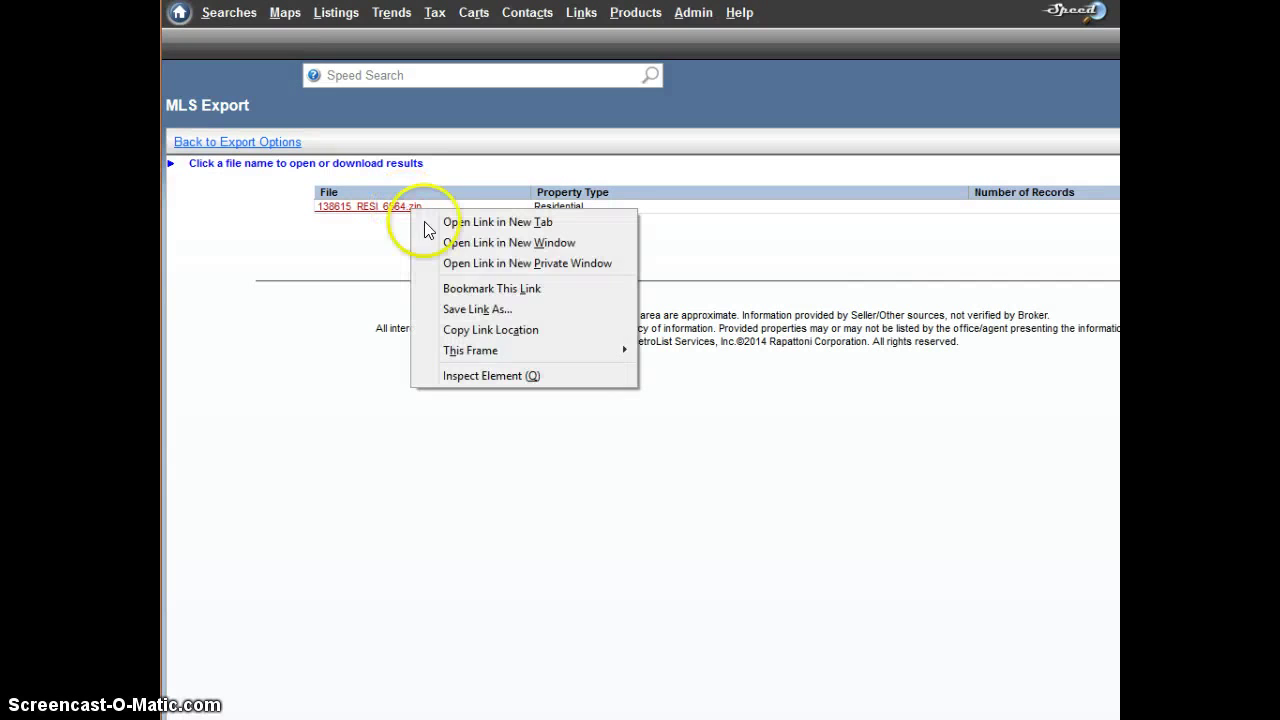
left_click(488, 310)
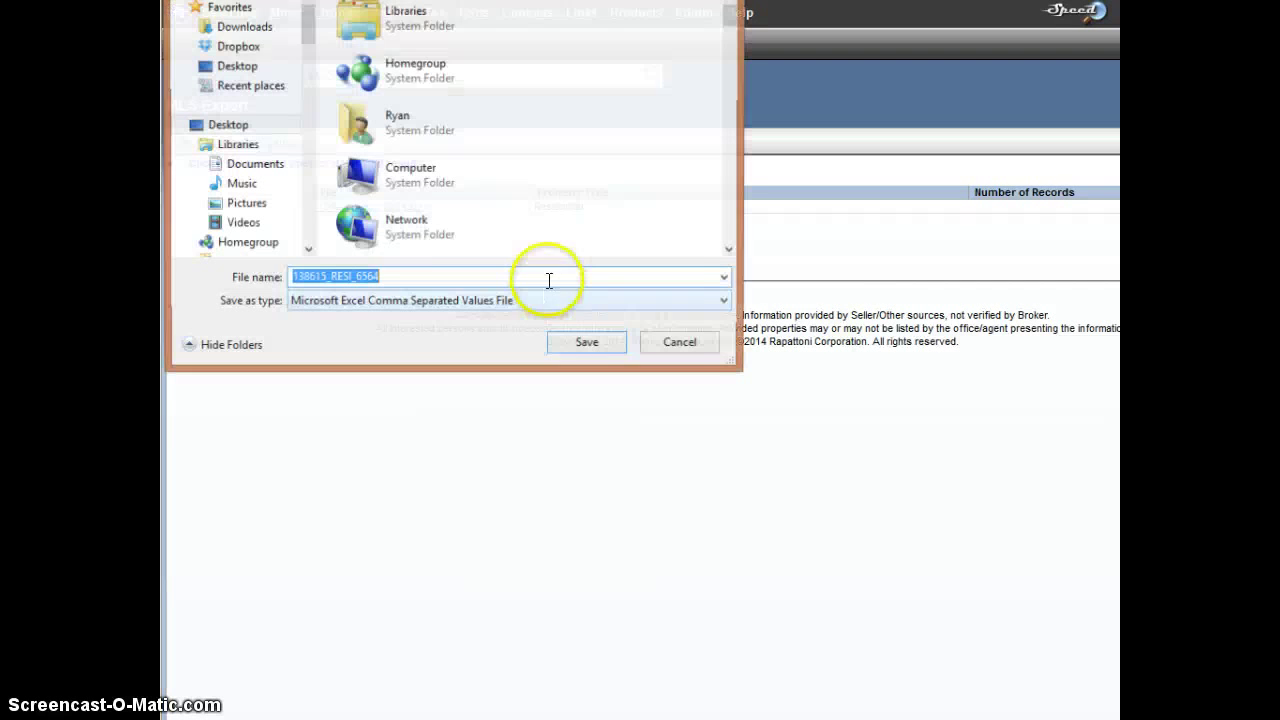
type("ran")
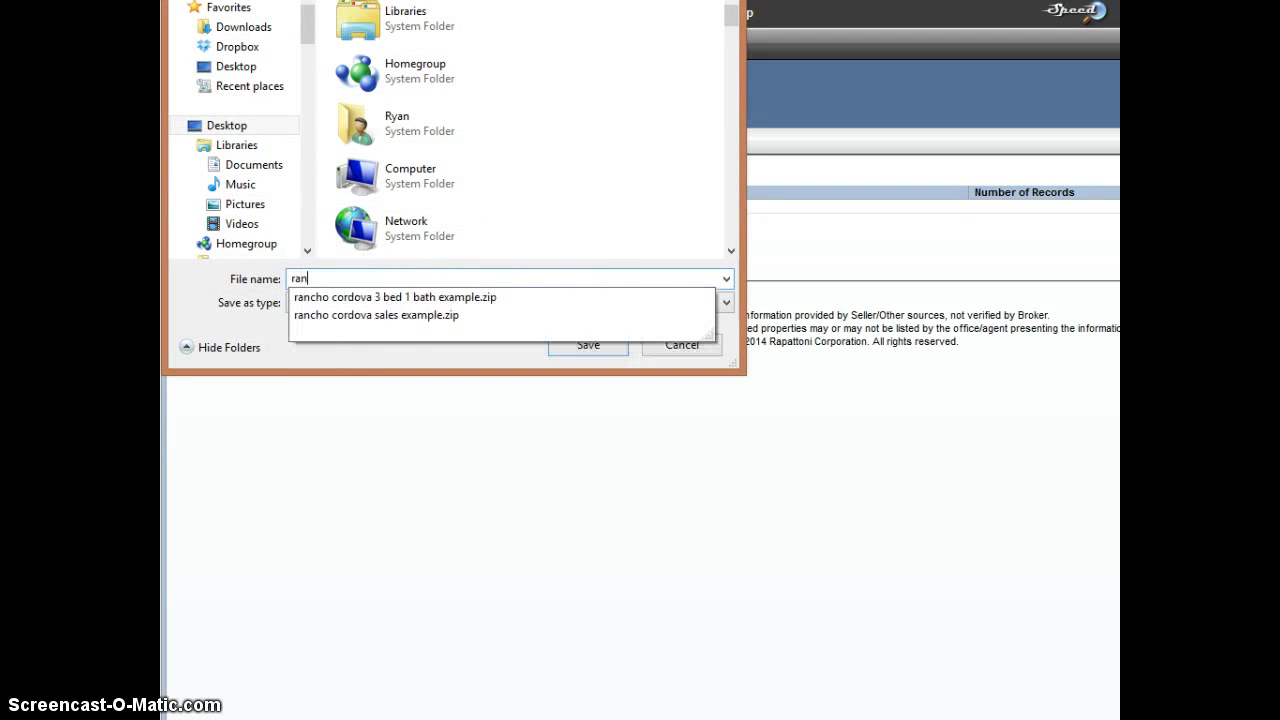
type("cho cordova d")
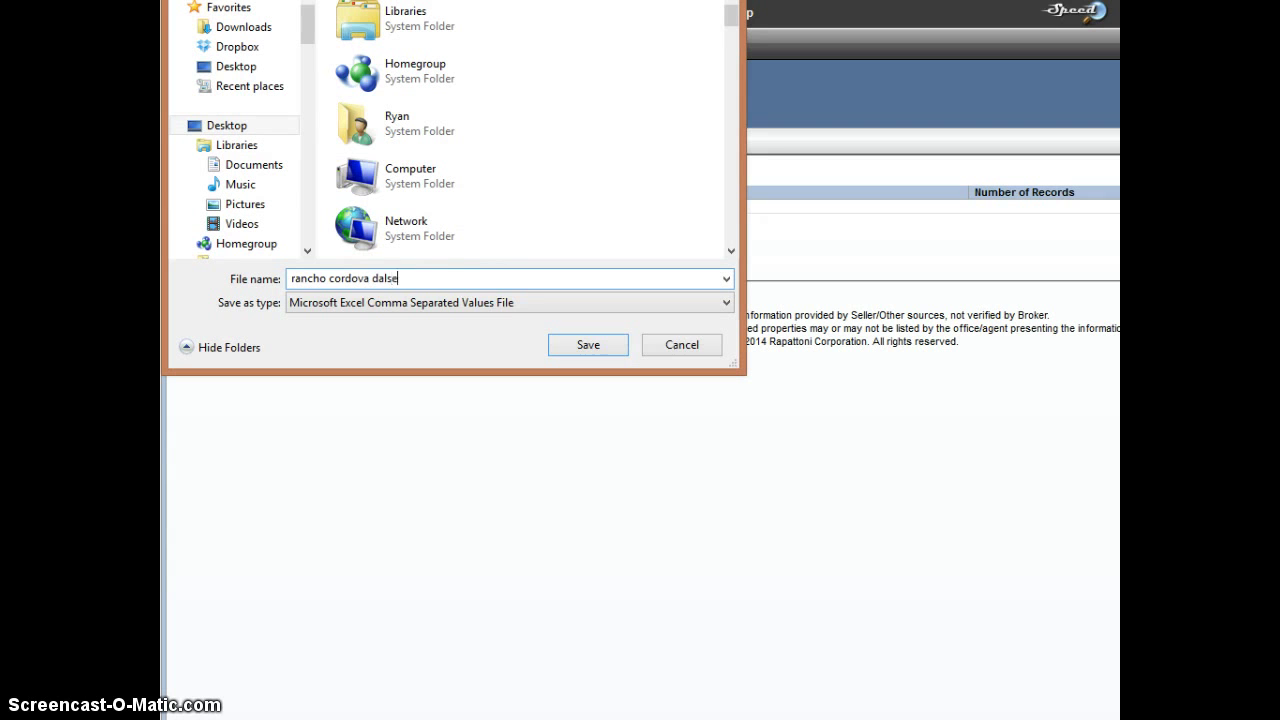
key("BackSpace")
type("sle")
key("BackSpace")
type("ales 3 bed 1 bath example")
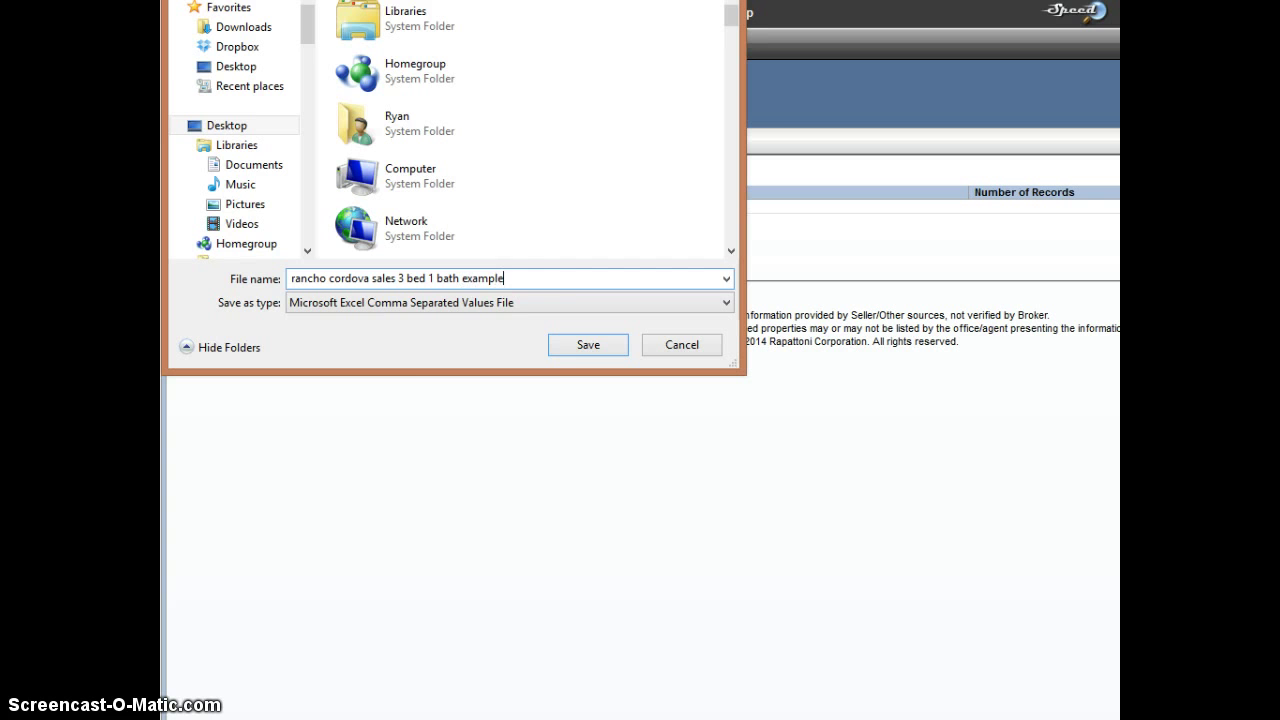
left_click(563, 343)
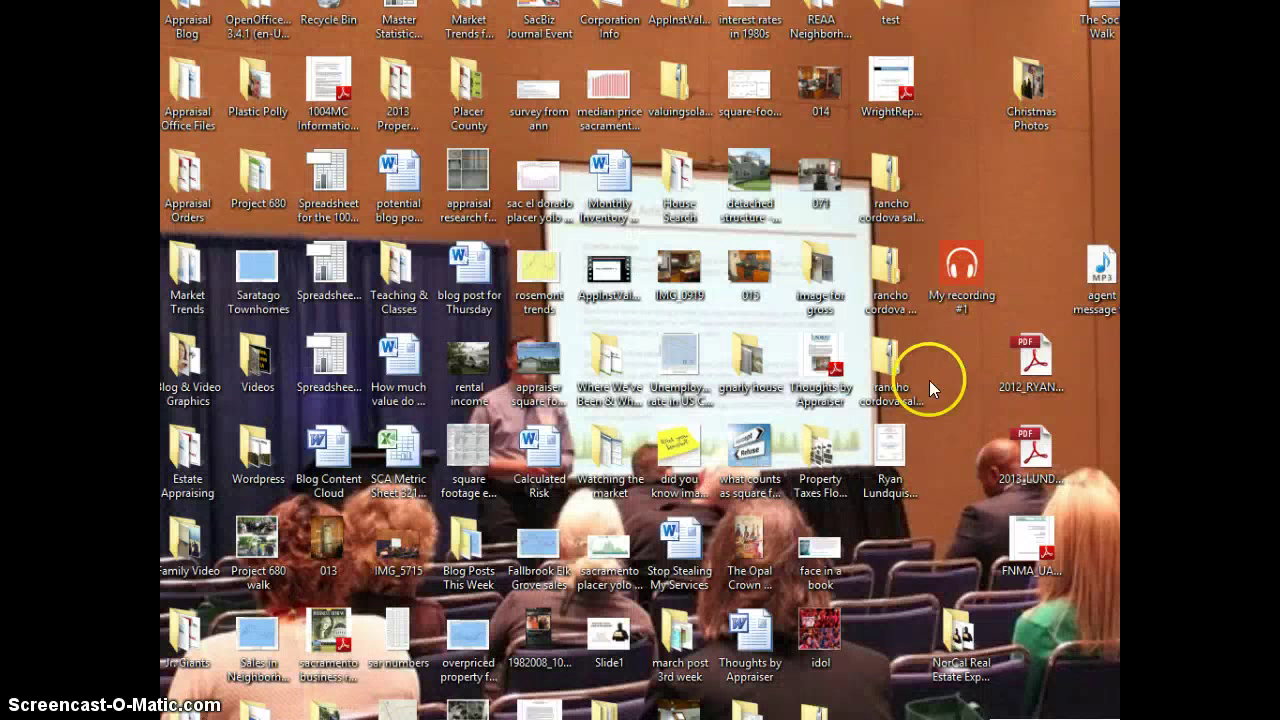
Open the saved rancho cordova sales folder and choose its Listing file
left_click(885, 385)
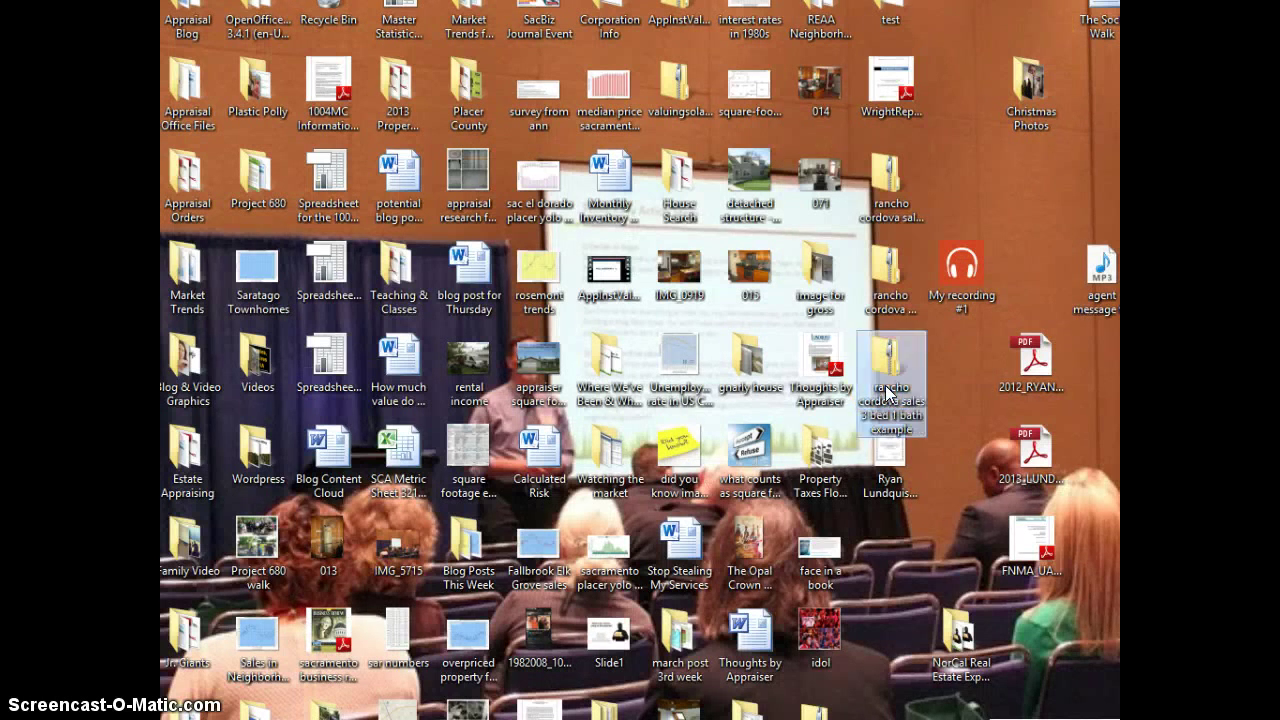
double_click(887, 393)
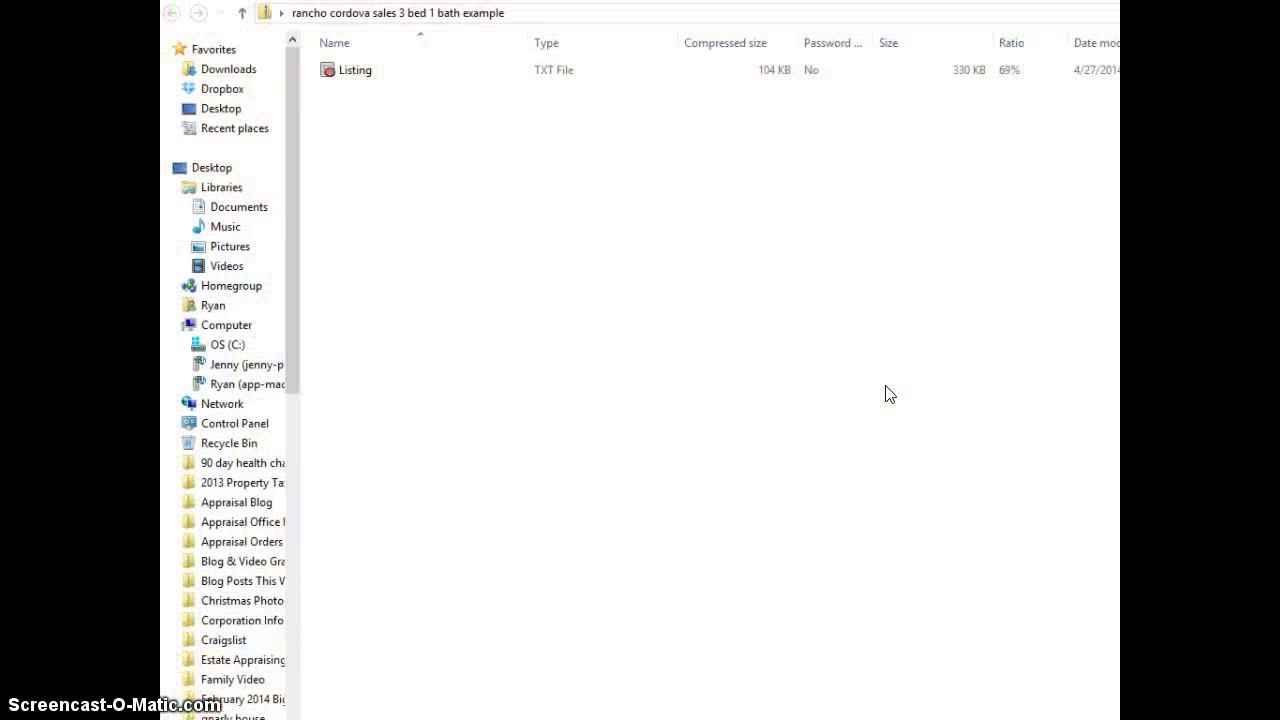
left_click(358, 78)
double_click(357, 79)
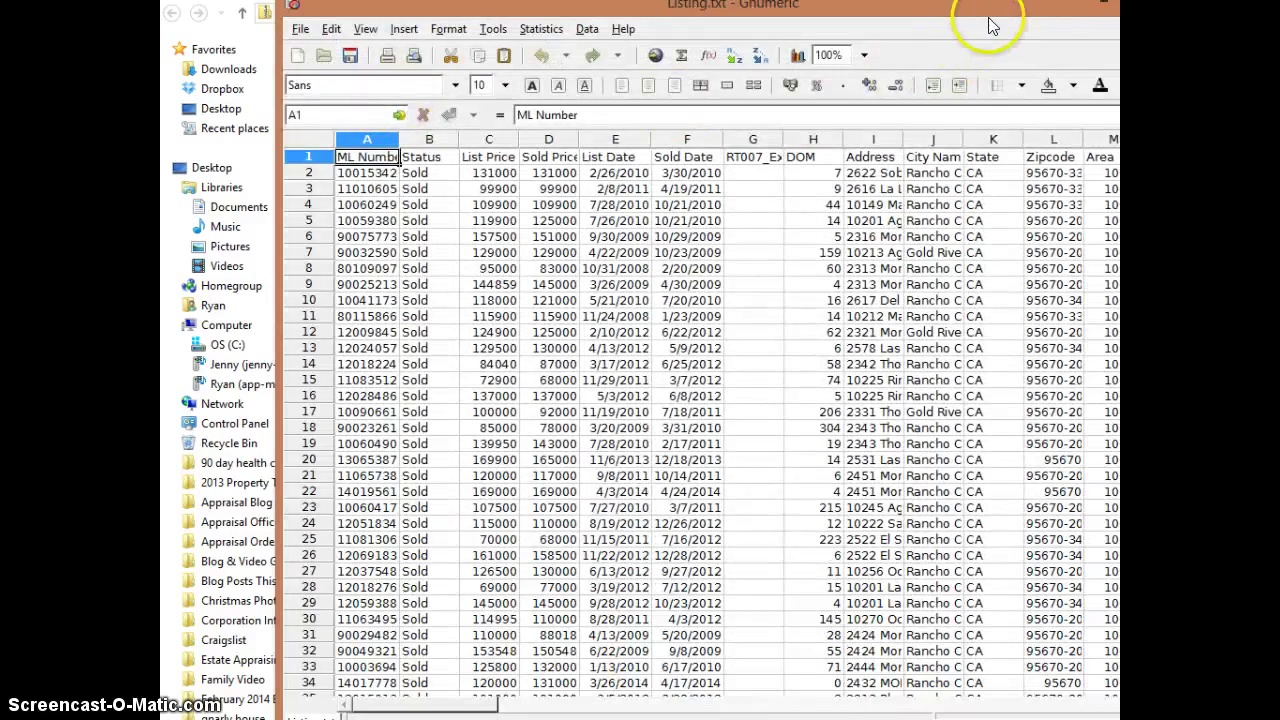
left_click_drag(990, 25, 879, 15)
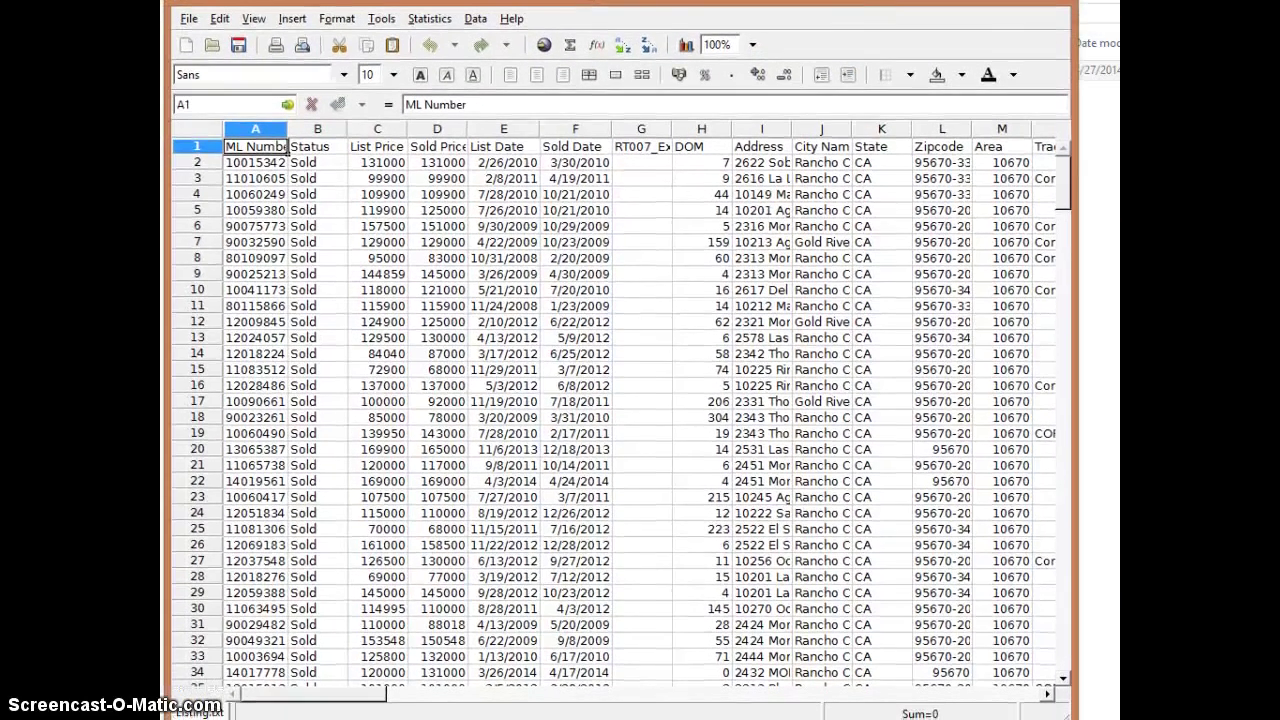
left_click(436, 129)
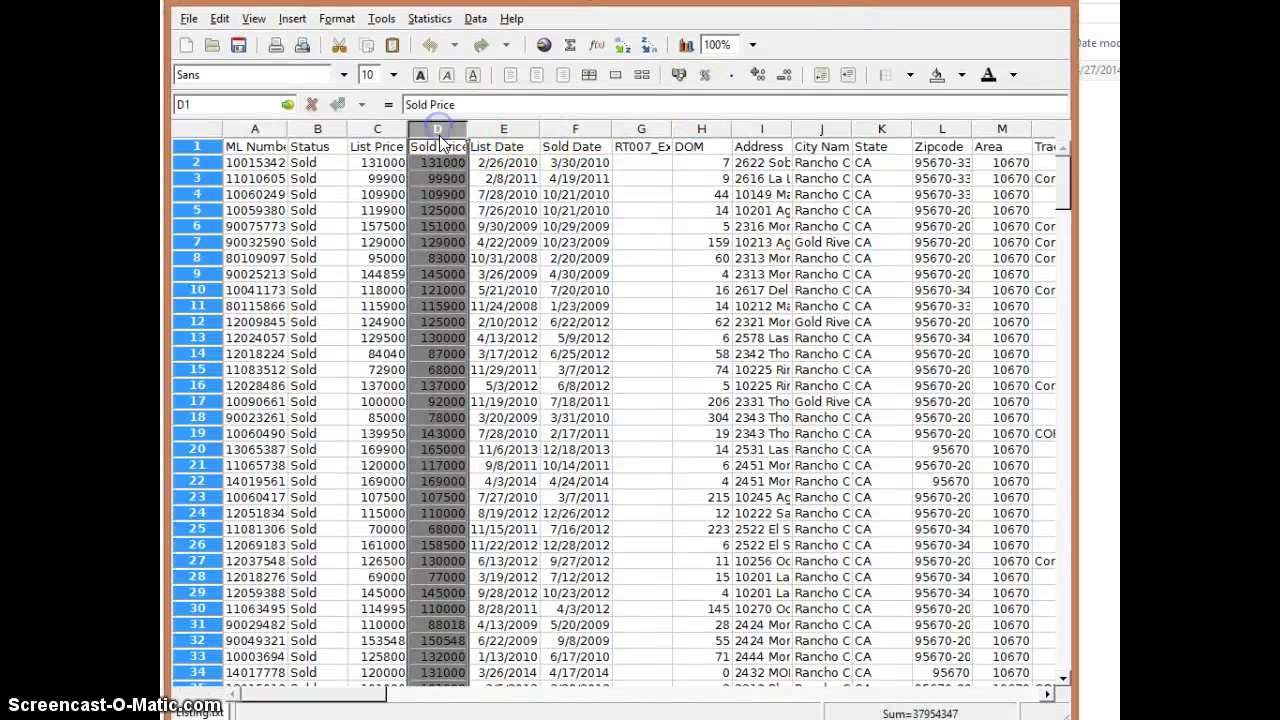
left_click(575, 129)
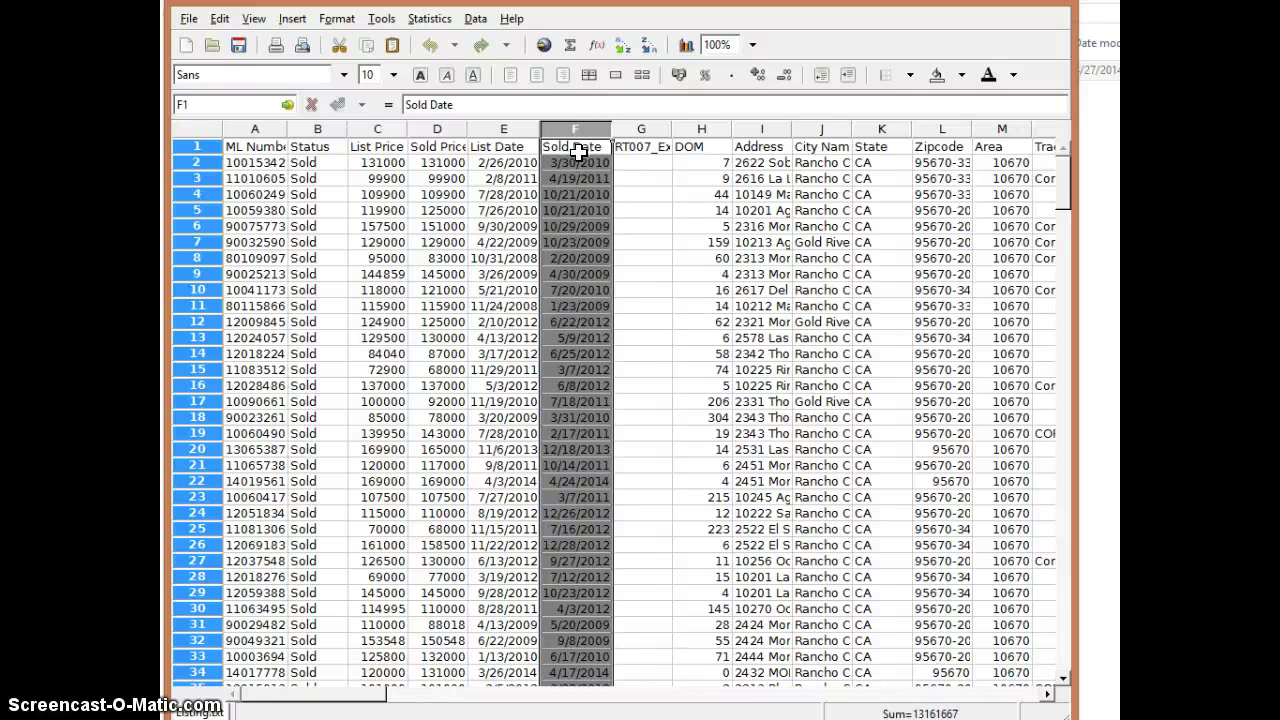
left_click(438, 130)
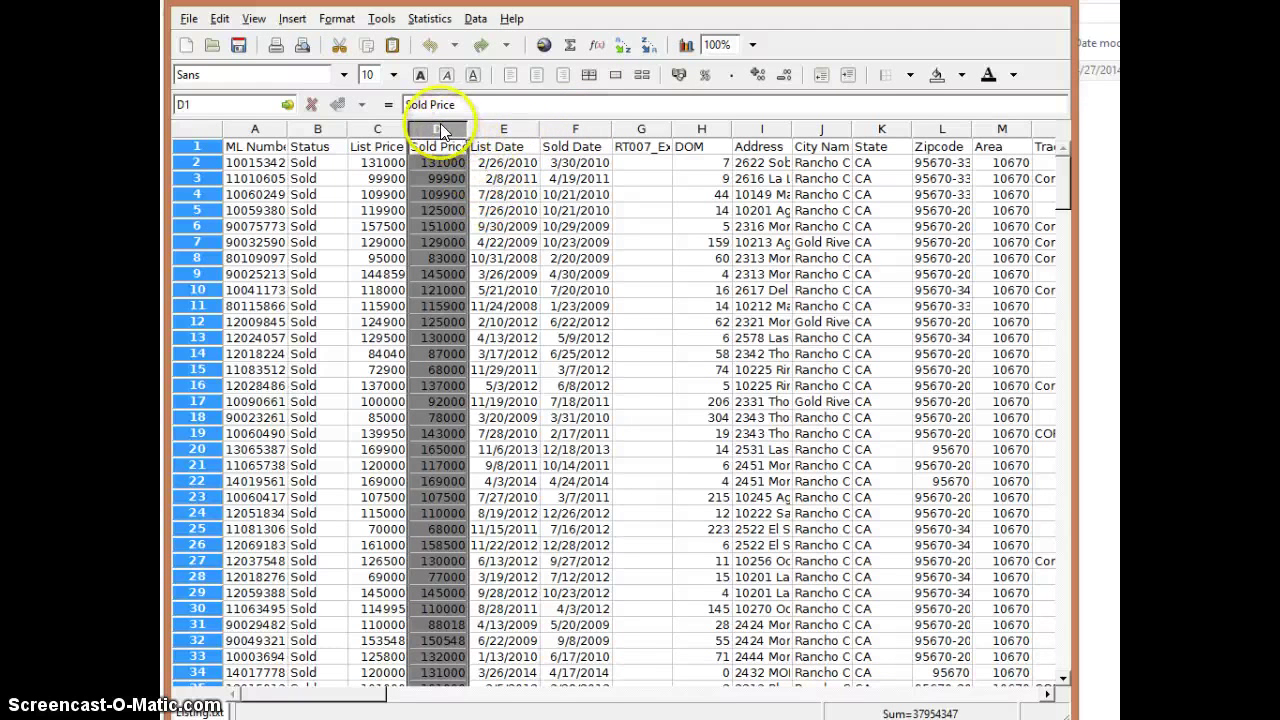
left_click(495, 193)
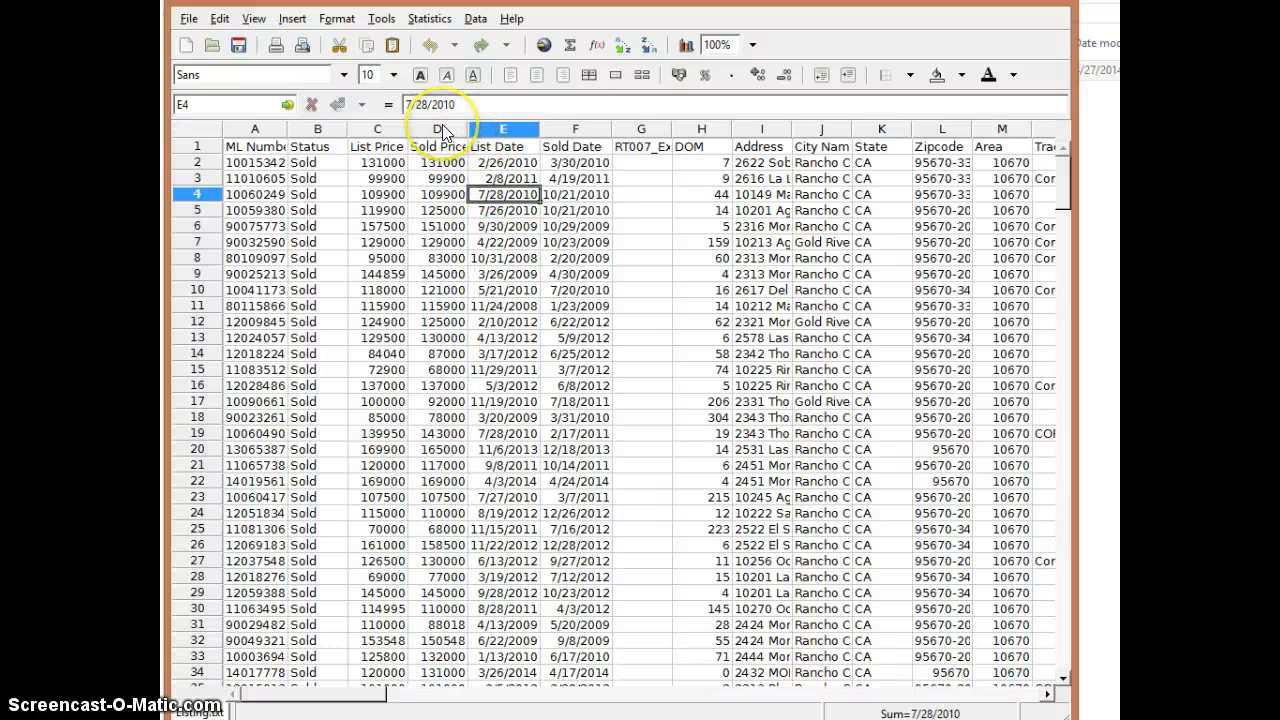
left_click(441, 129)
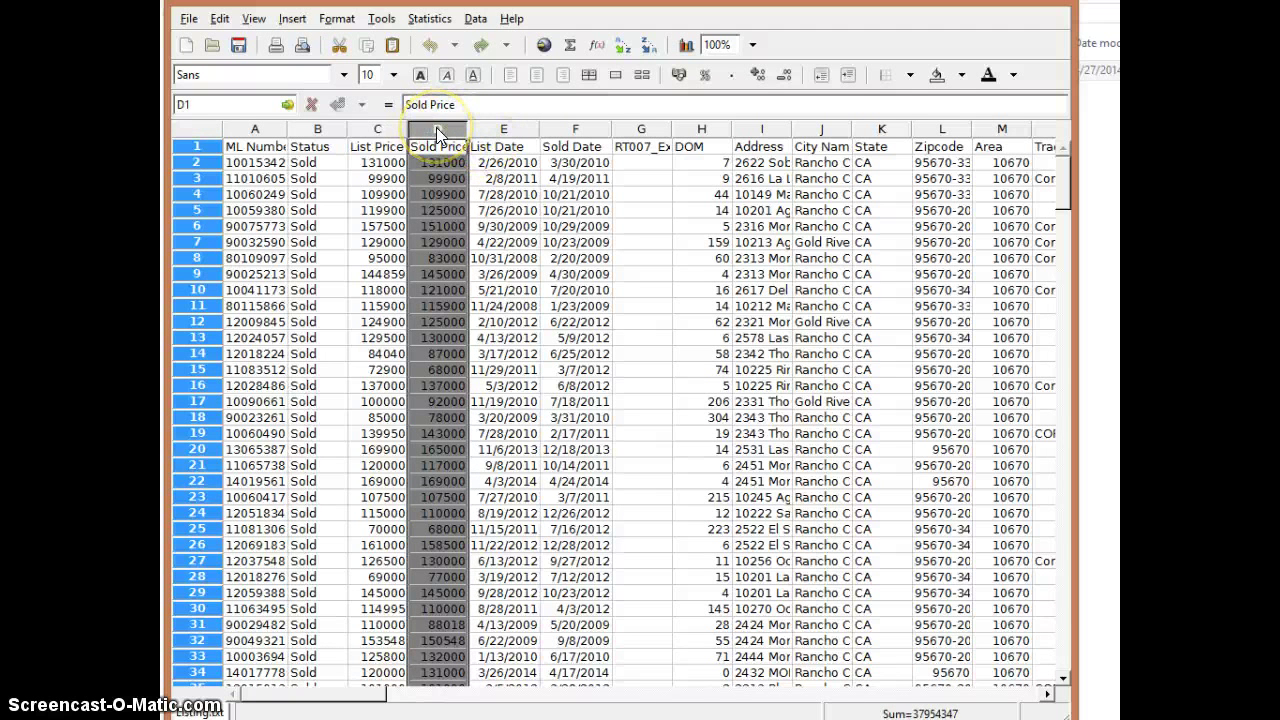
Cut the Sold Price column from D and paste it over RT007_ExpiredDate in column G
right_click(437, 133)
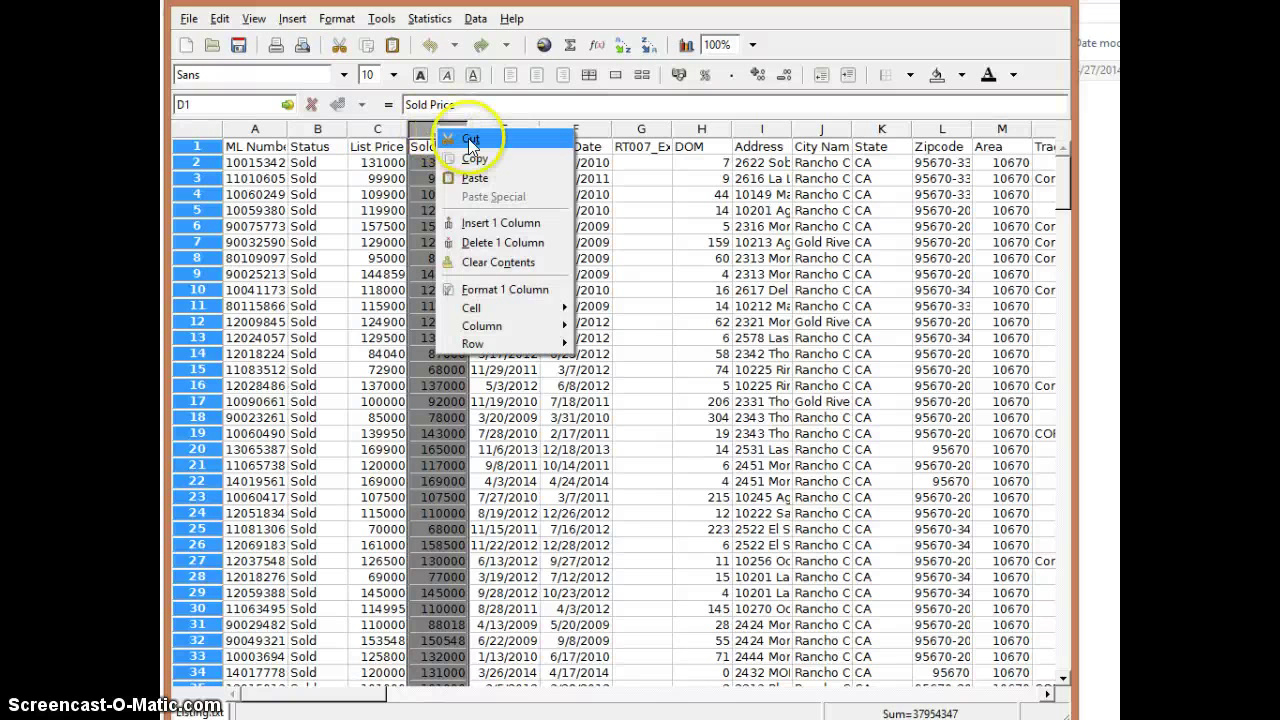
left_click(468, 138)
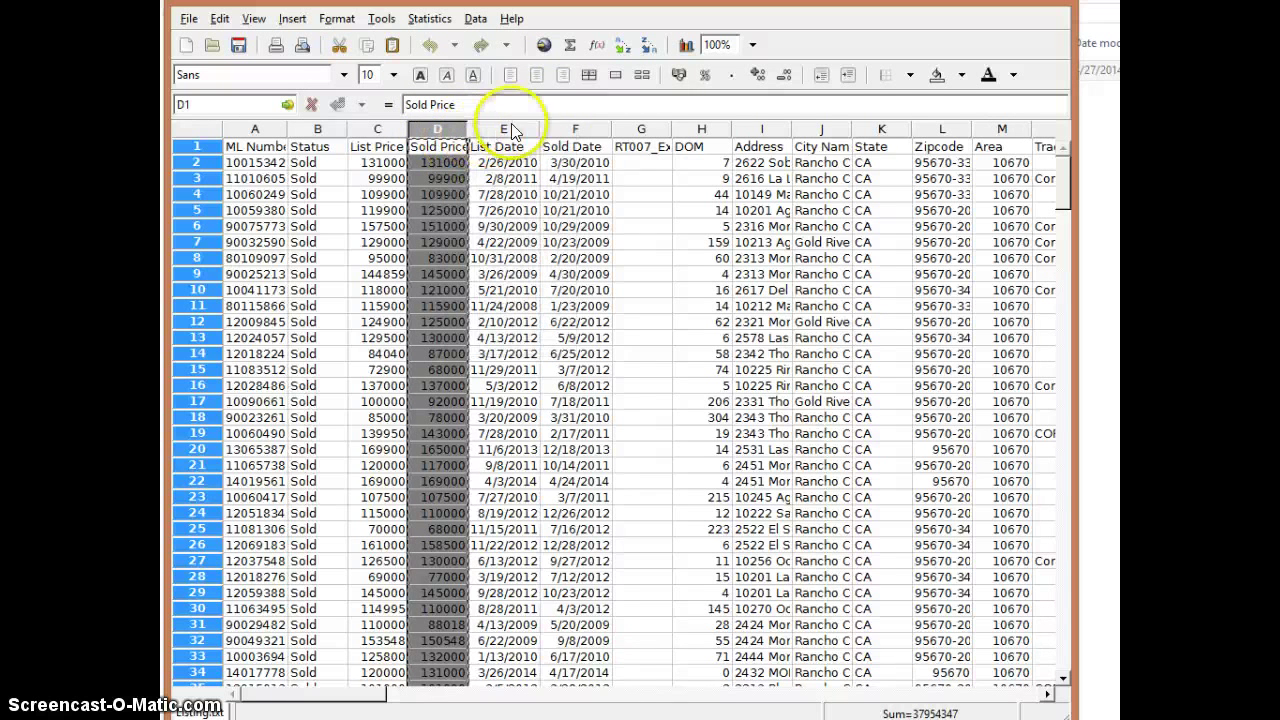
left_click(637, 131)
right_click(637, 131)
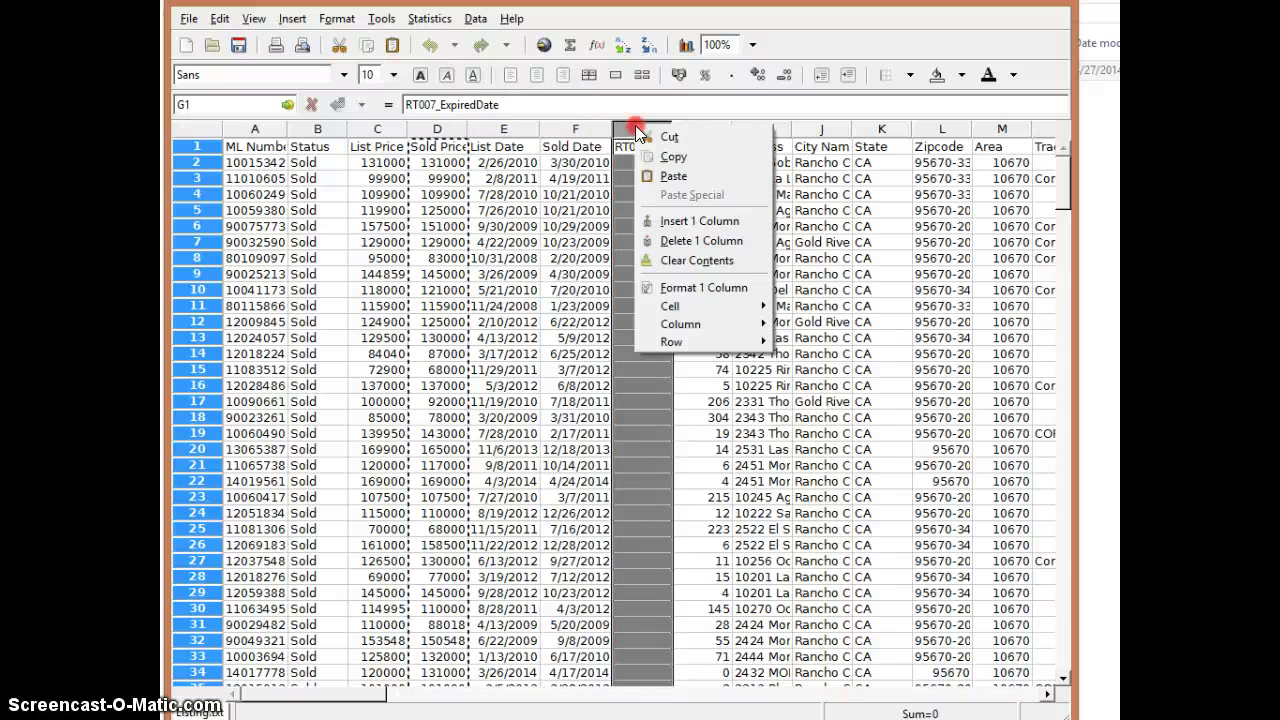
left_click(670, 178)
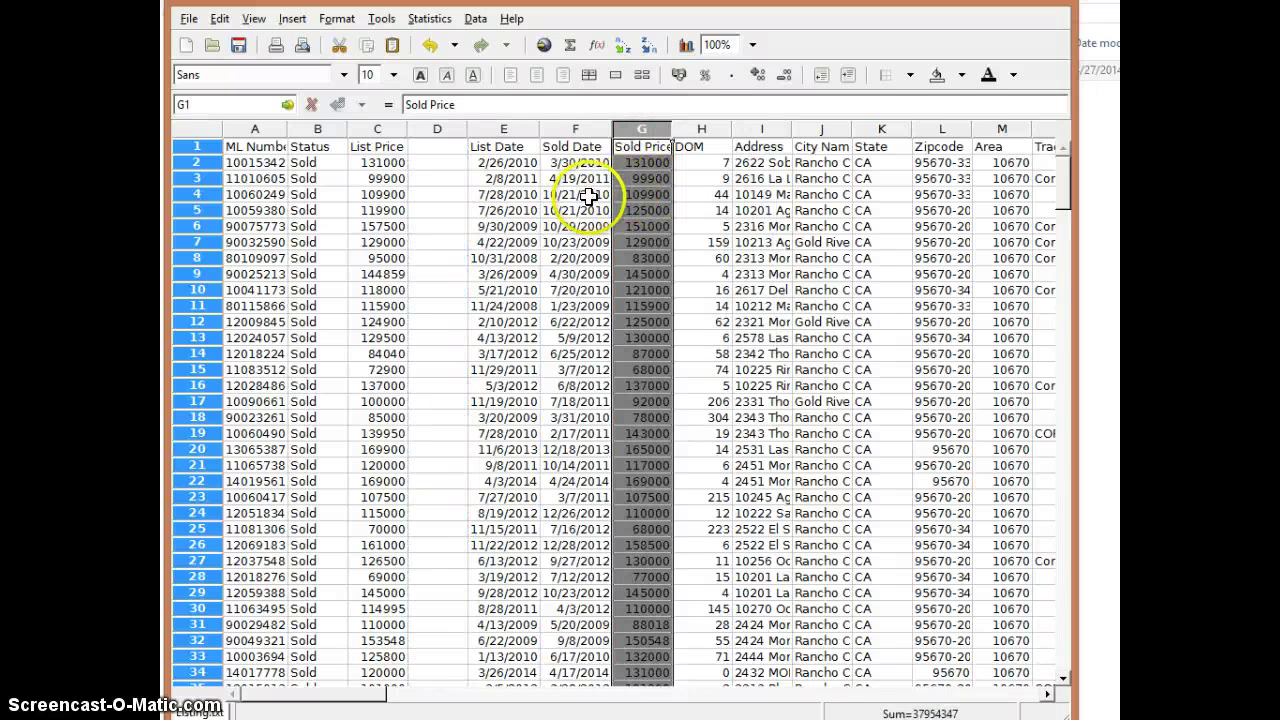
Select columns F and G, Sold Date and Sold Price, together
left_click(580, 129)
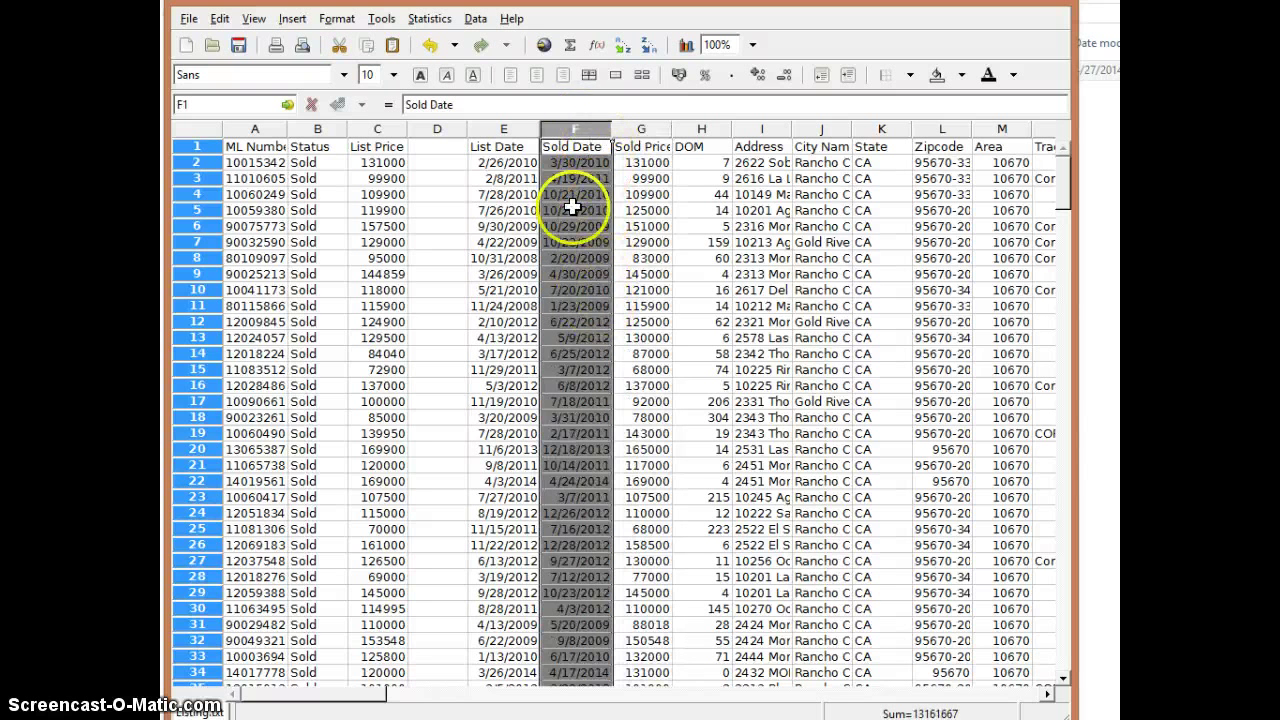
left_click(574, 304)
left_click(580, 129)
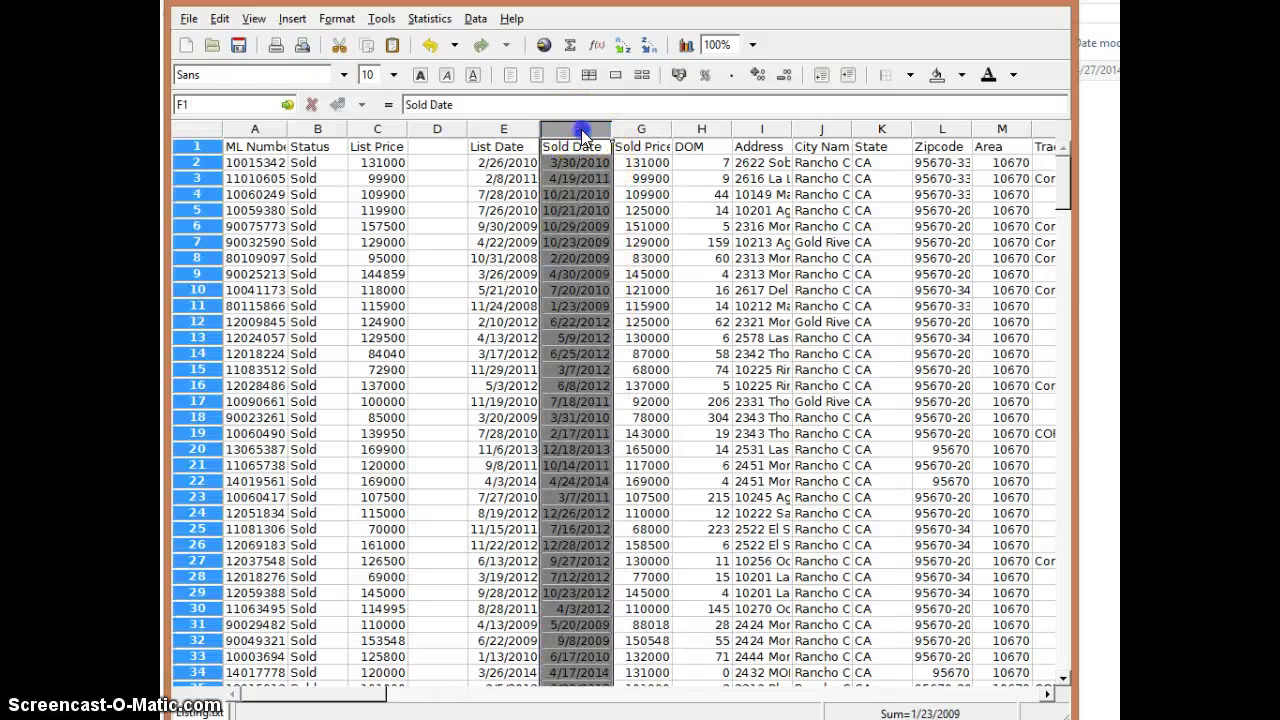
left_click(645, 129)
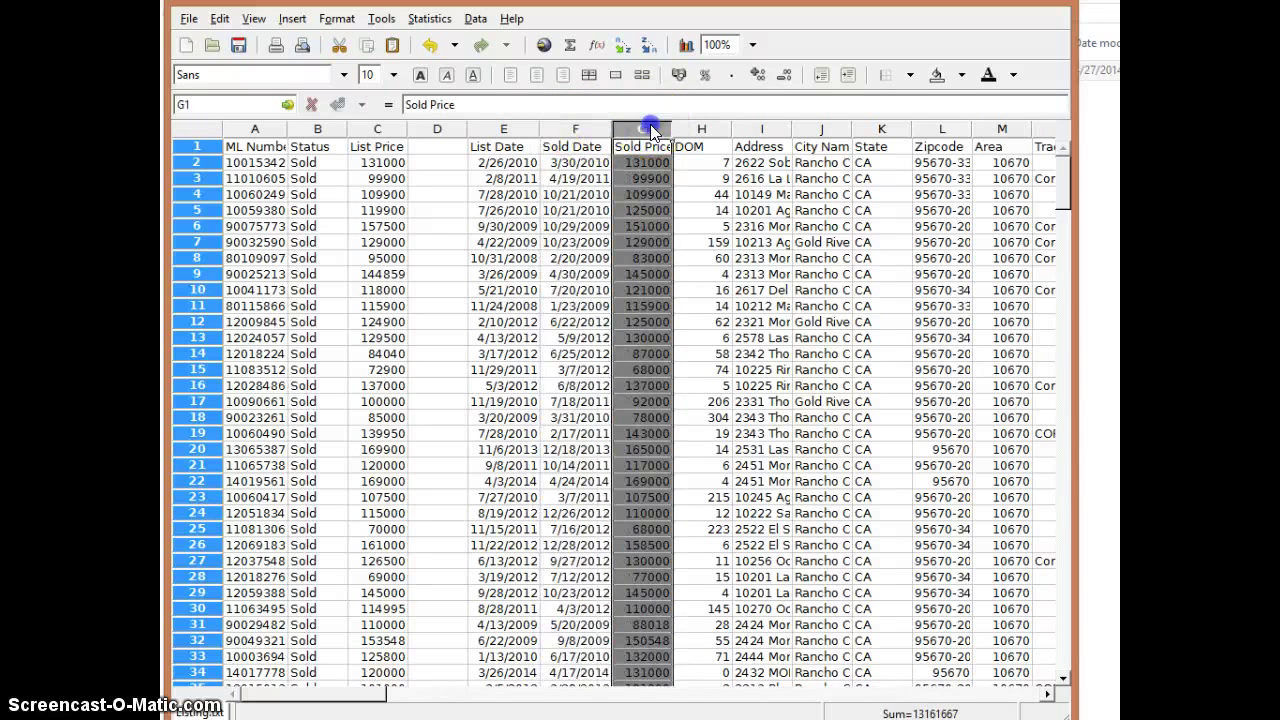
left_click(575, 129)
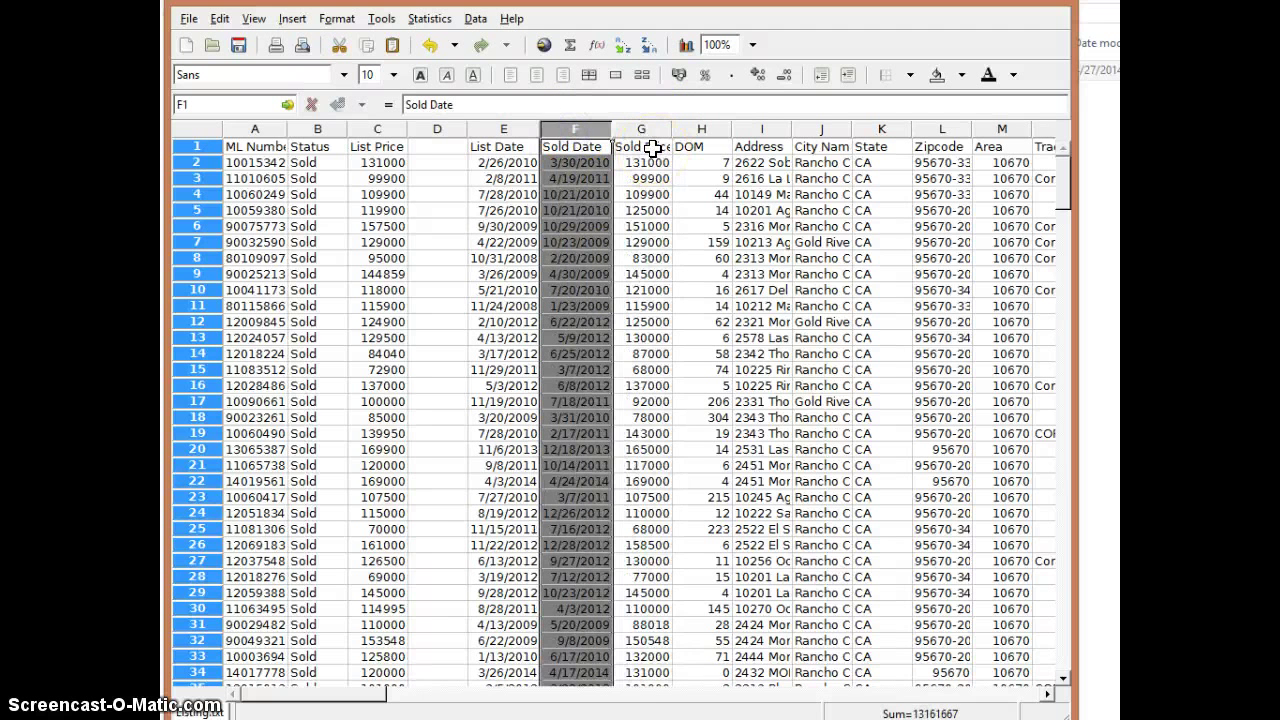
left_click_drag(652, 148, 576, 133)
left_click_drag(573, 126, 632, 126)
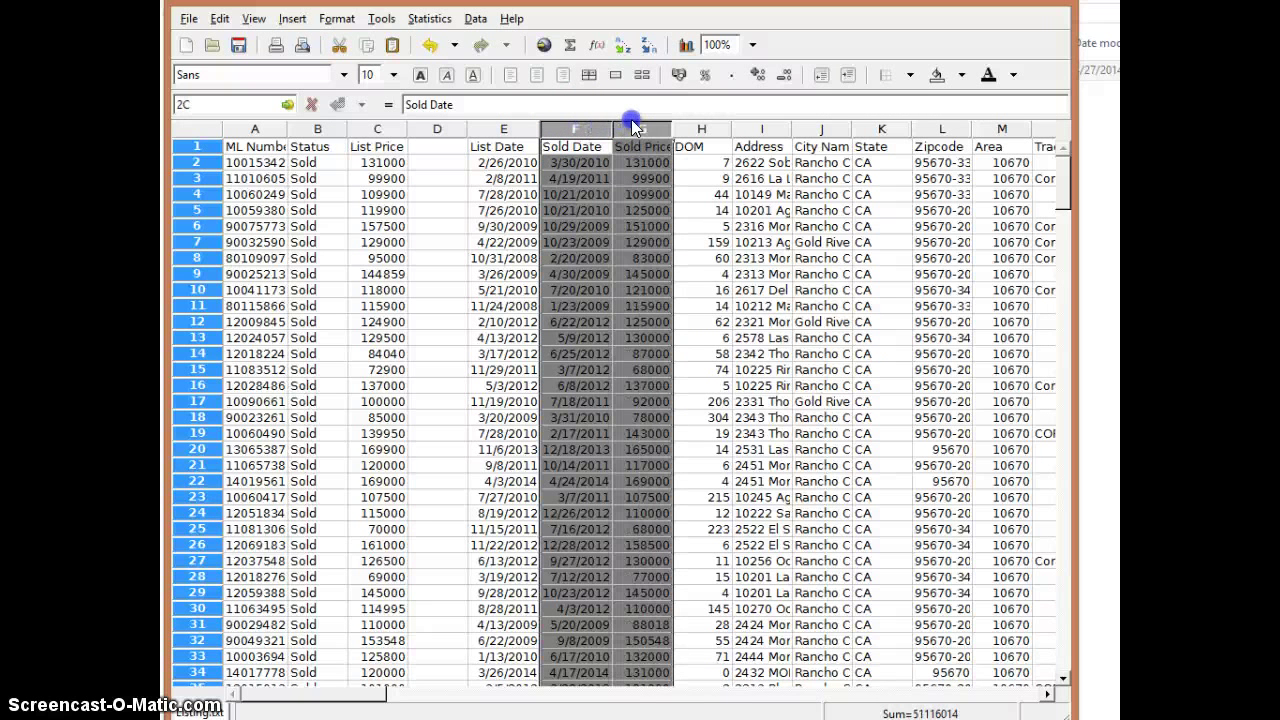
left_click_drag(632, 126, 634, 118)
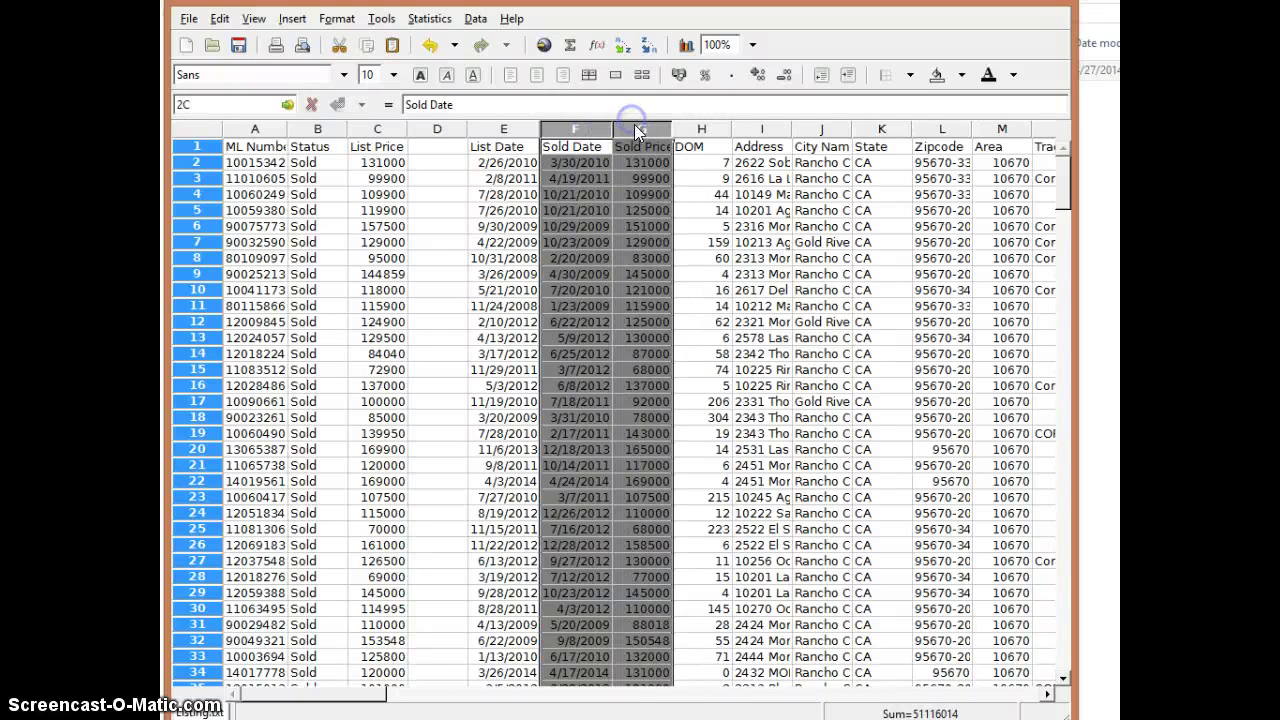
Insert an XY scatter chart from the two columns, framed across the sheet
left_click(688, 45)
left_click_drag(724, 92, 628, 36)
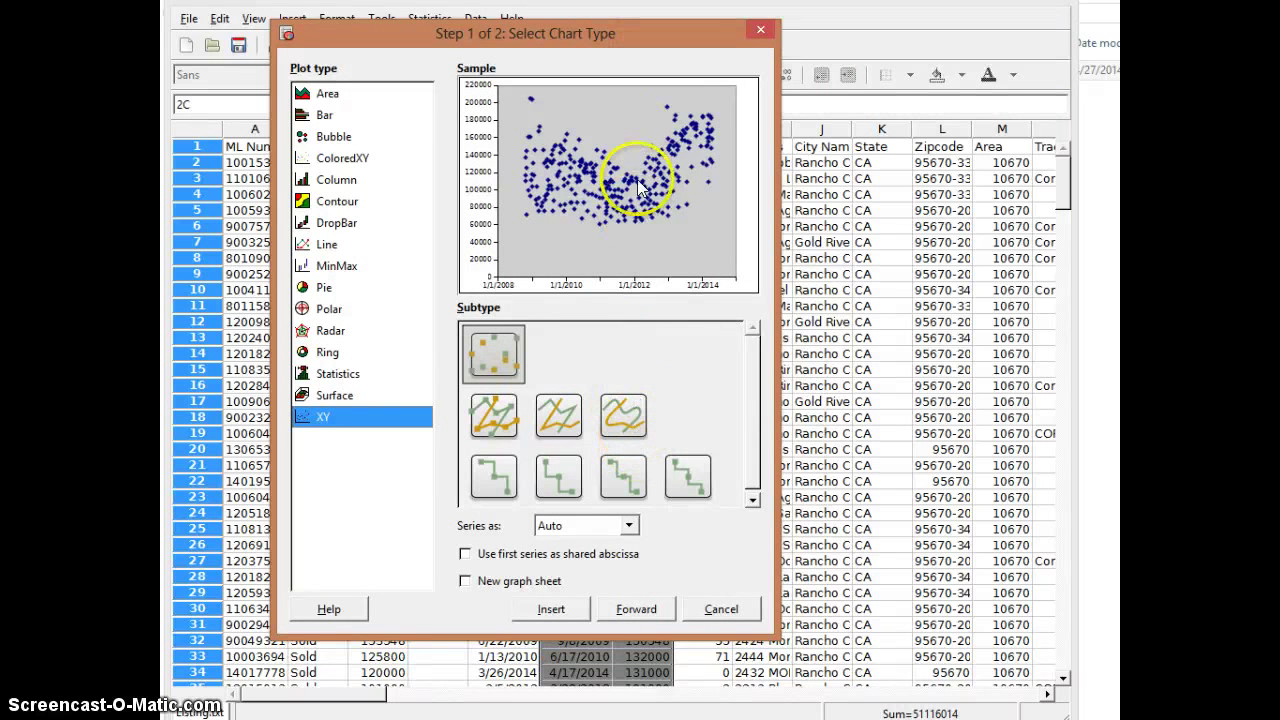
left_click(552, 610)
left_click_drag(1027, 672, 267, 107)
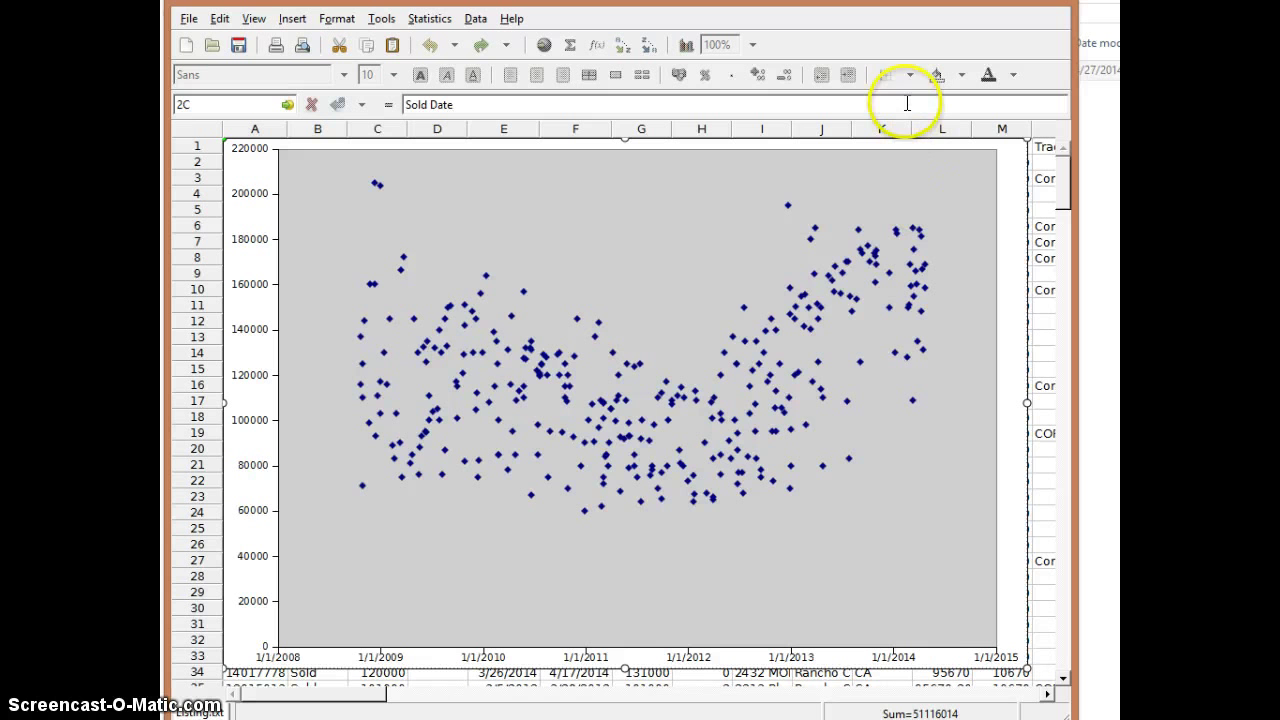
Add the graph title 'All 3-Bed / 1-Bath Sales in Rancho Cordova (north of Hwy 50)'
double_click(653, 318)
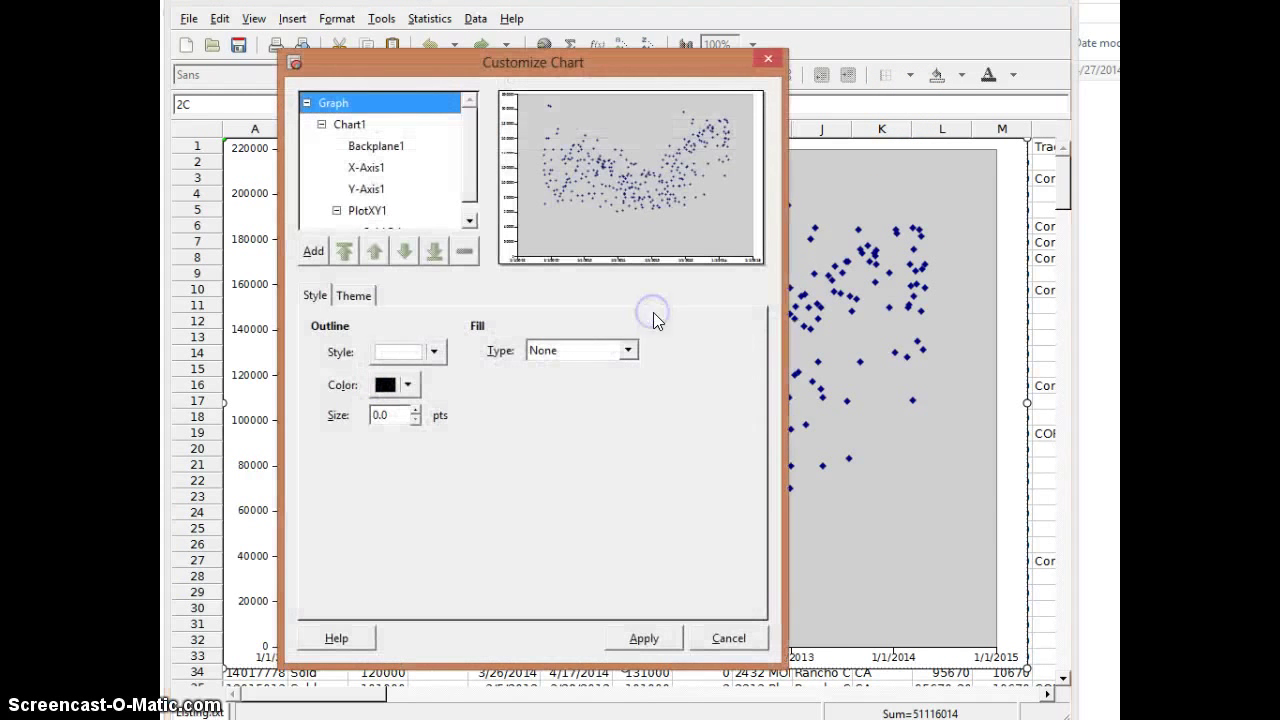
left_click(313, 252)
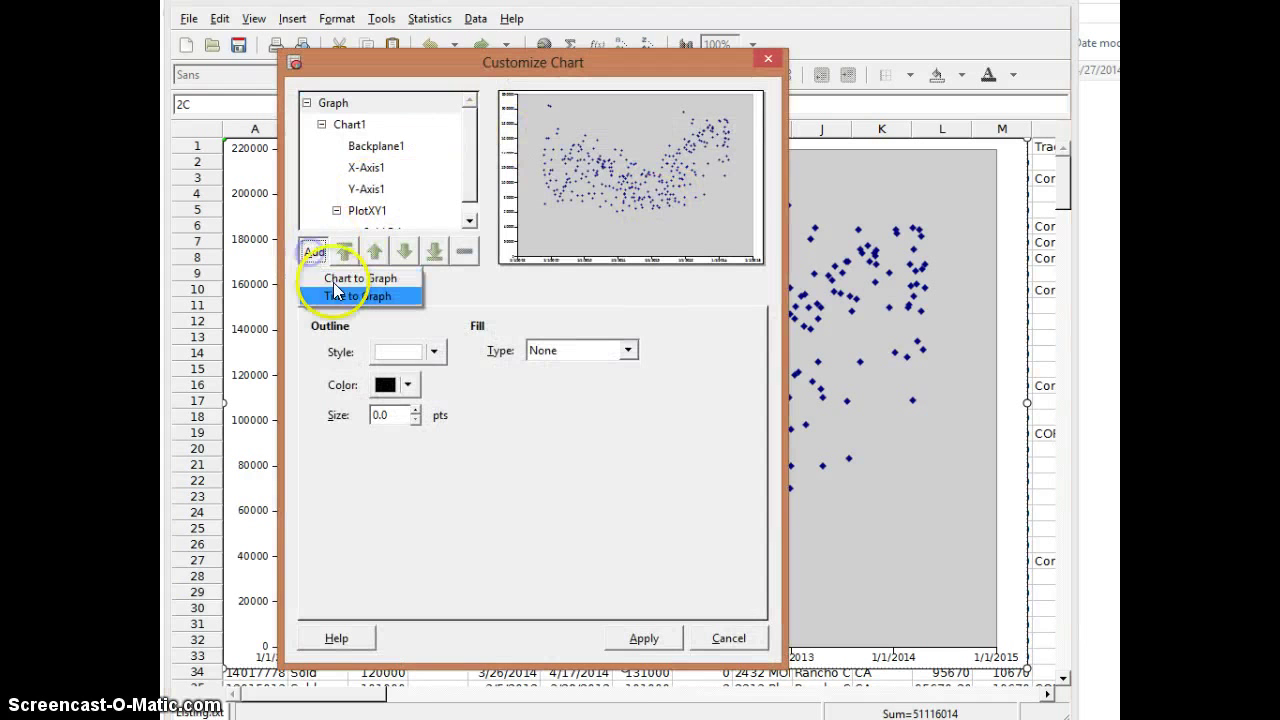
left_click(345, 297)
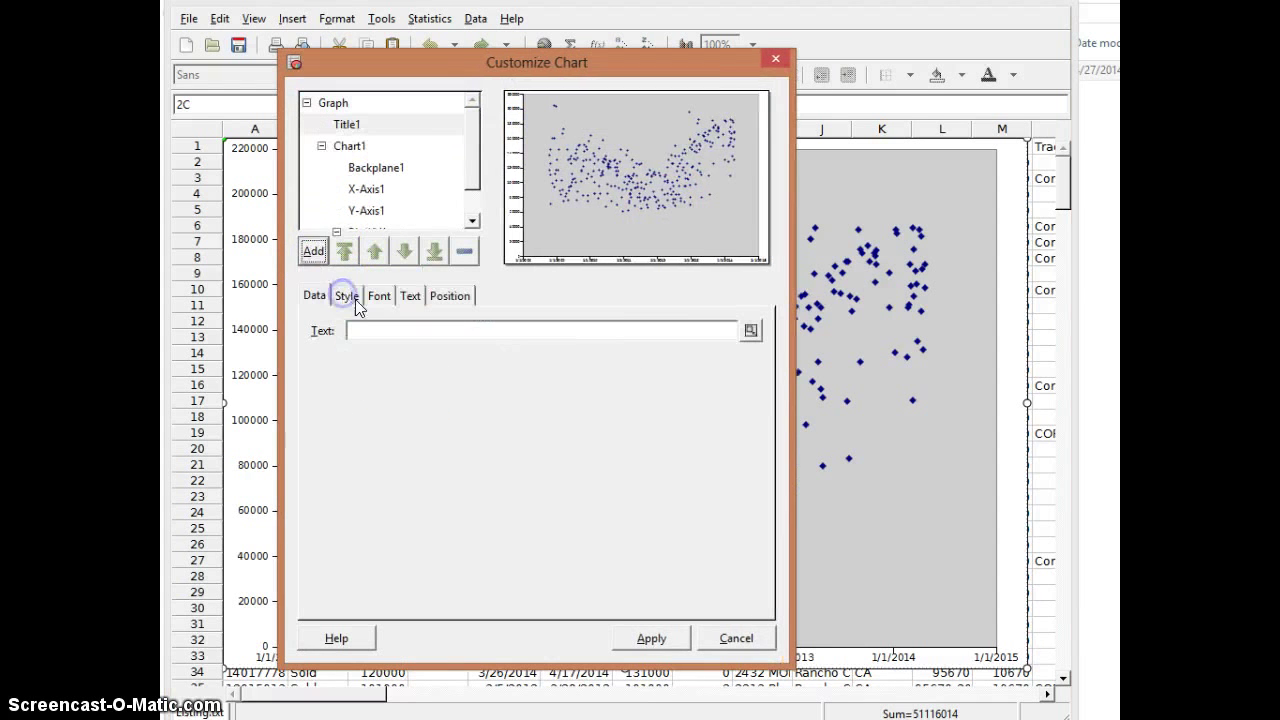
left_click(400, 325)
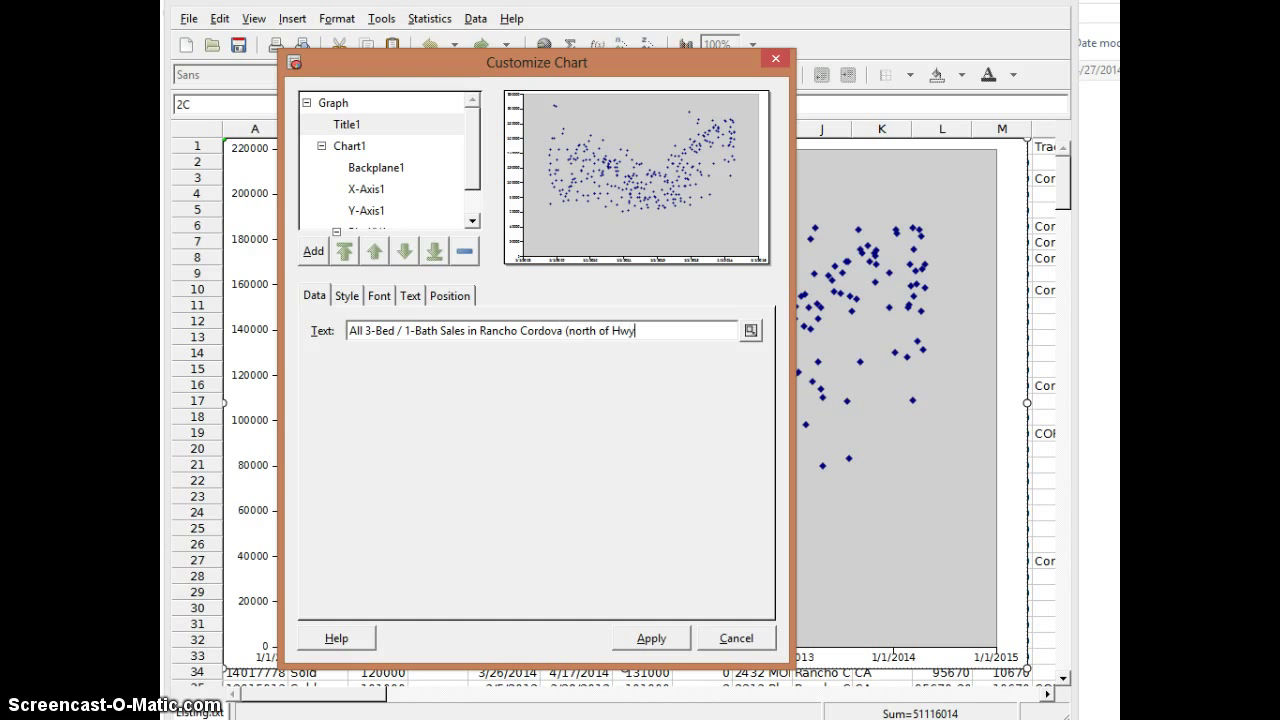
Format the chart title bold at 12 points and apply it
left_click(379, 295)
left_click(479, 434)
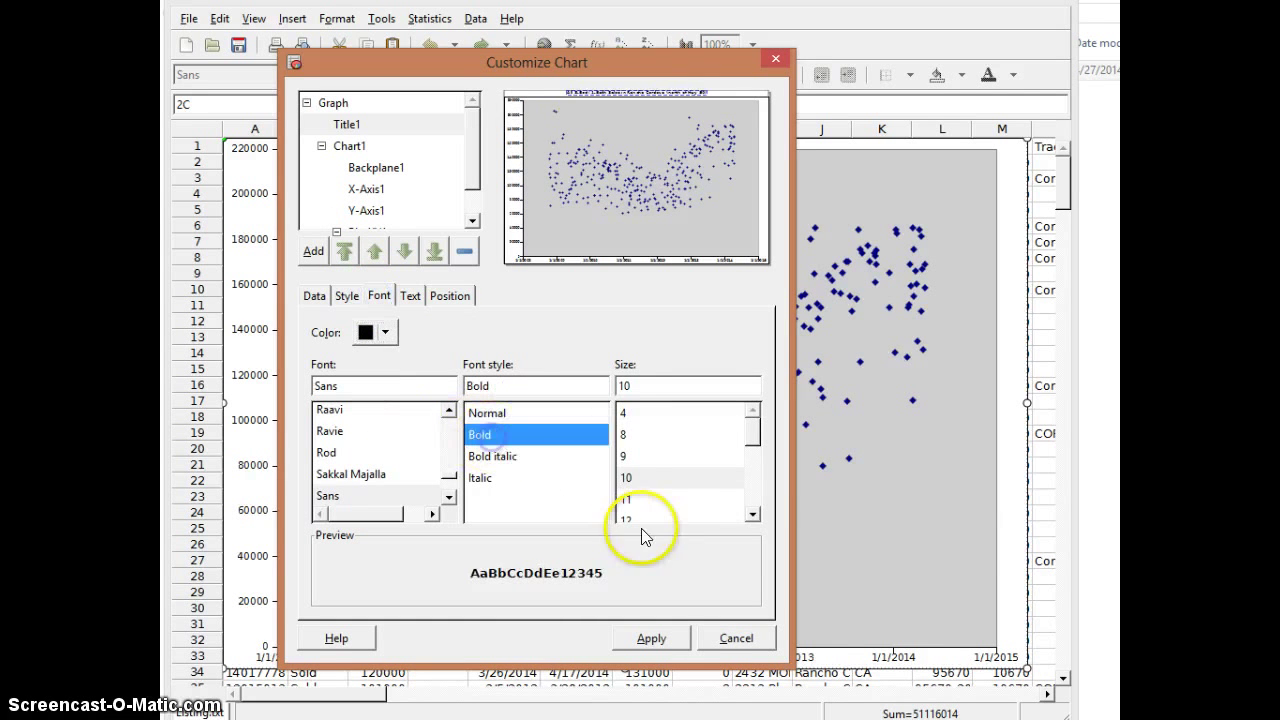
left_click(640, 518)
left_click(651, 638)
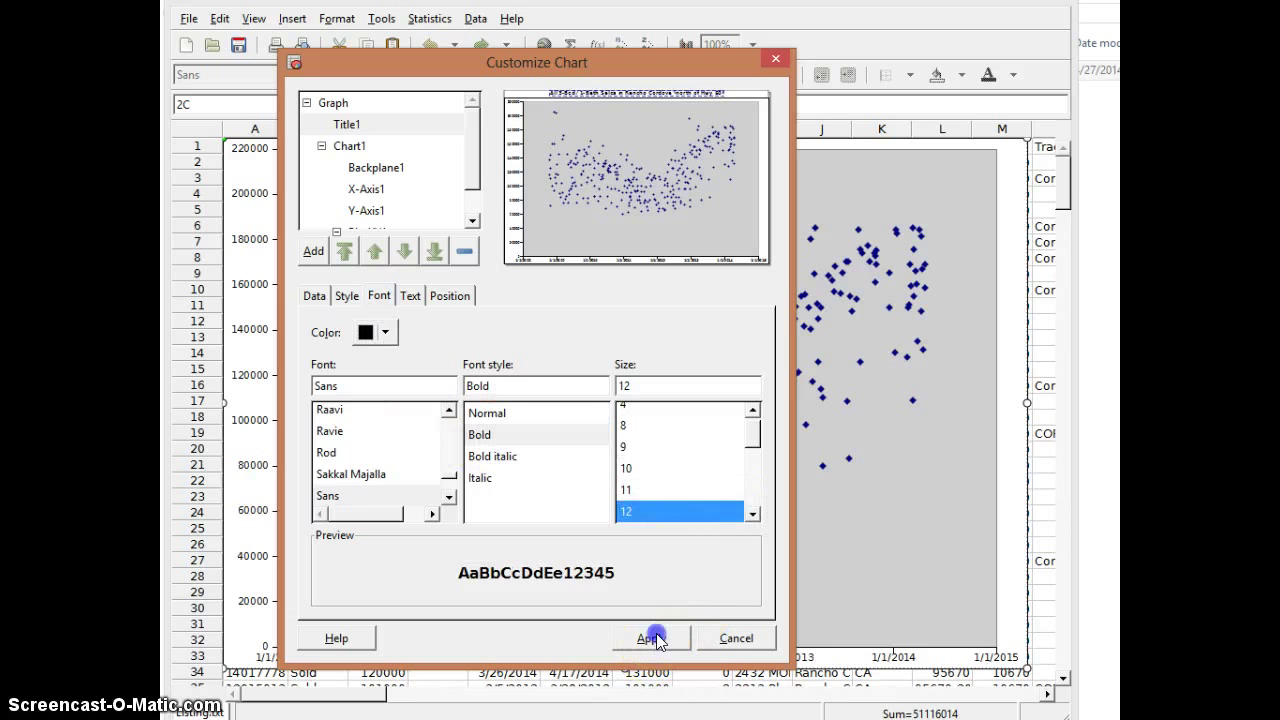
Give the chart a solid outline and fill the plot backplane light blue
left_click(352, 147)
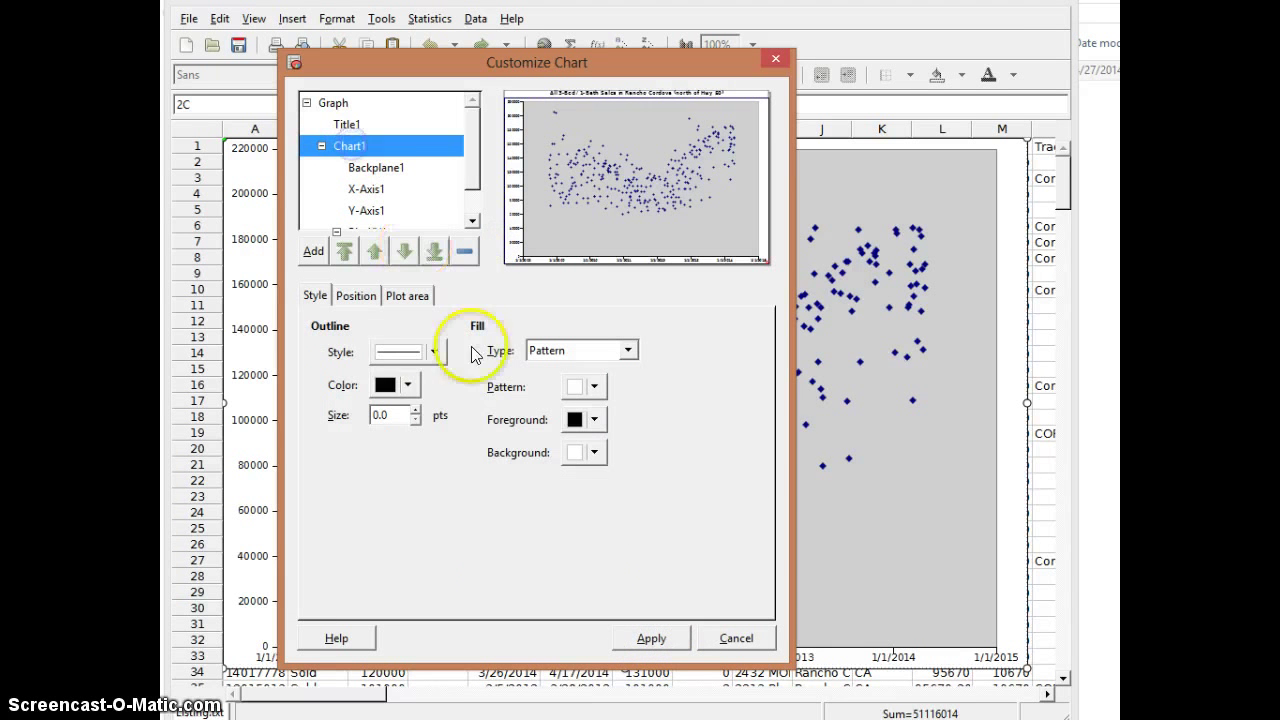
left_click(404, 356)
left_click(400, 402)
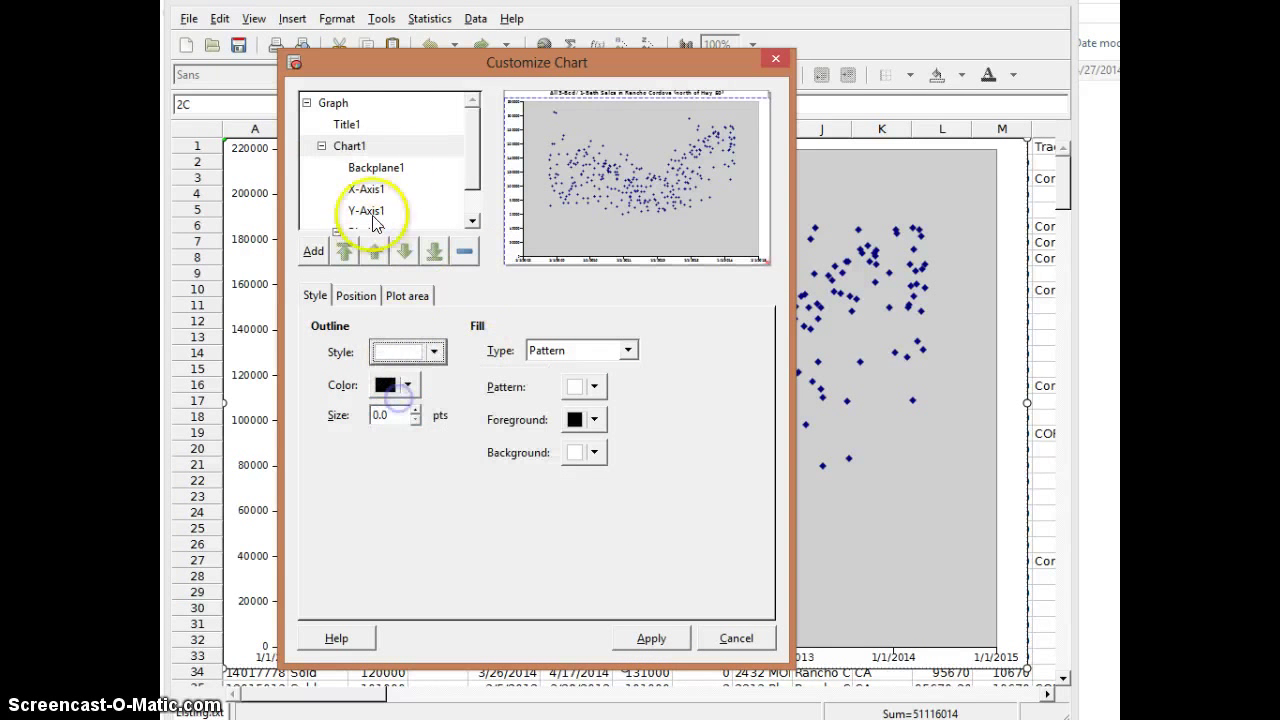
left_click(390, 167)
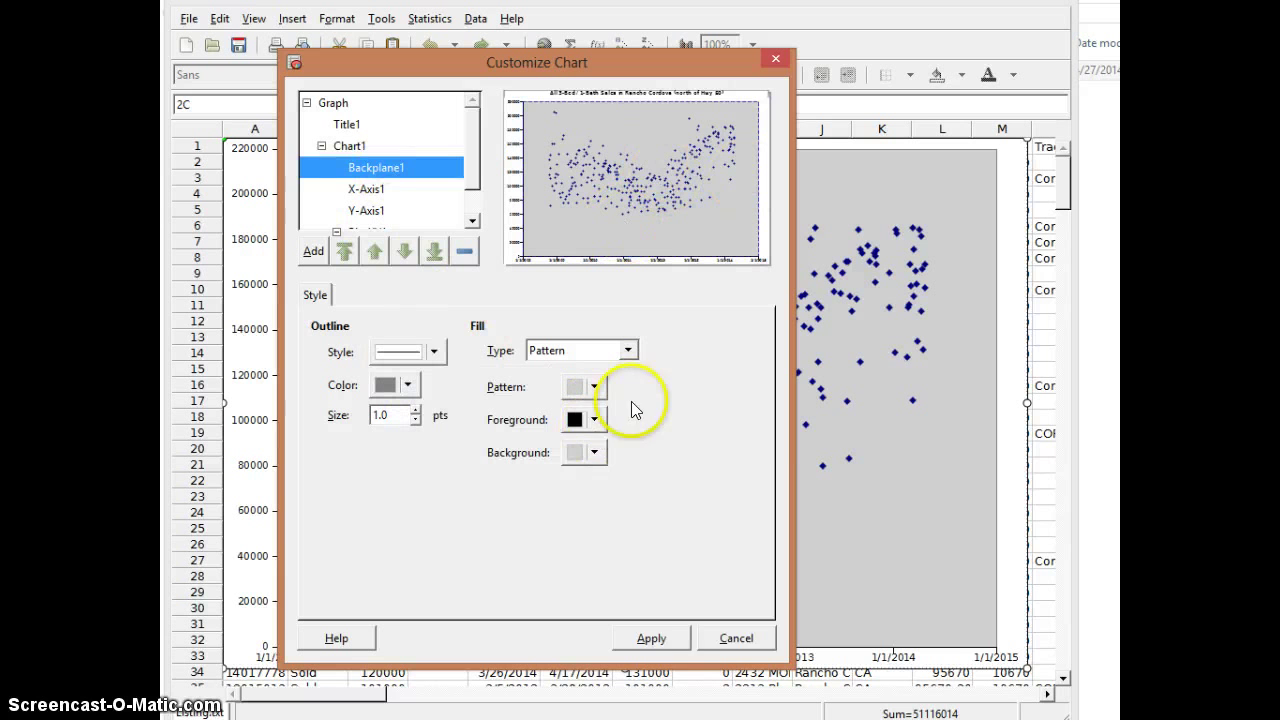
left_click(594, 452)
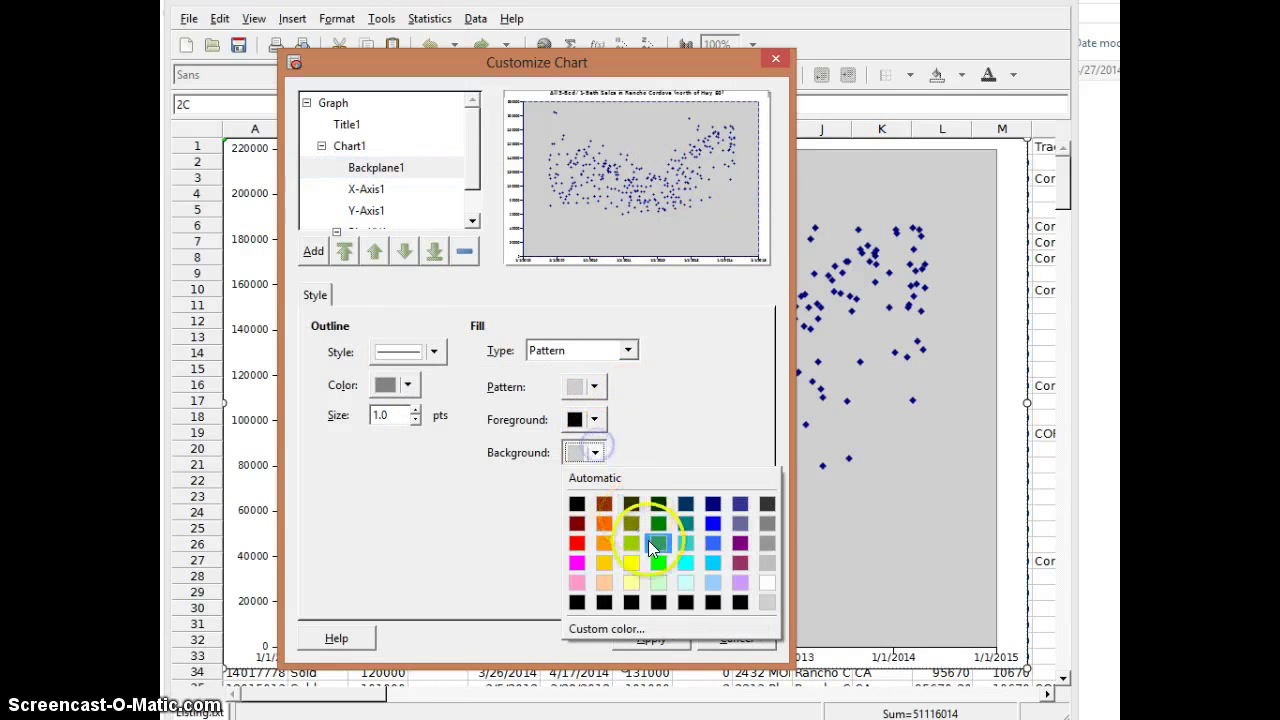
left_click(710, 584)
Add an X-axis label reading 'October 2008 to April 2014'
left_click(362, 189)
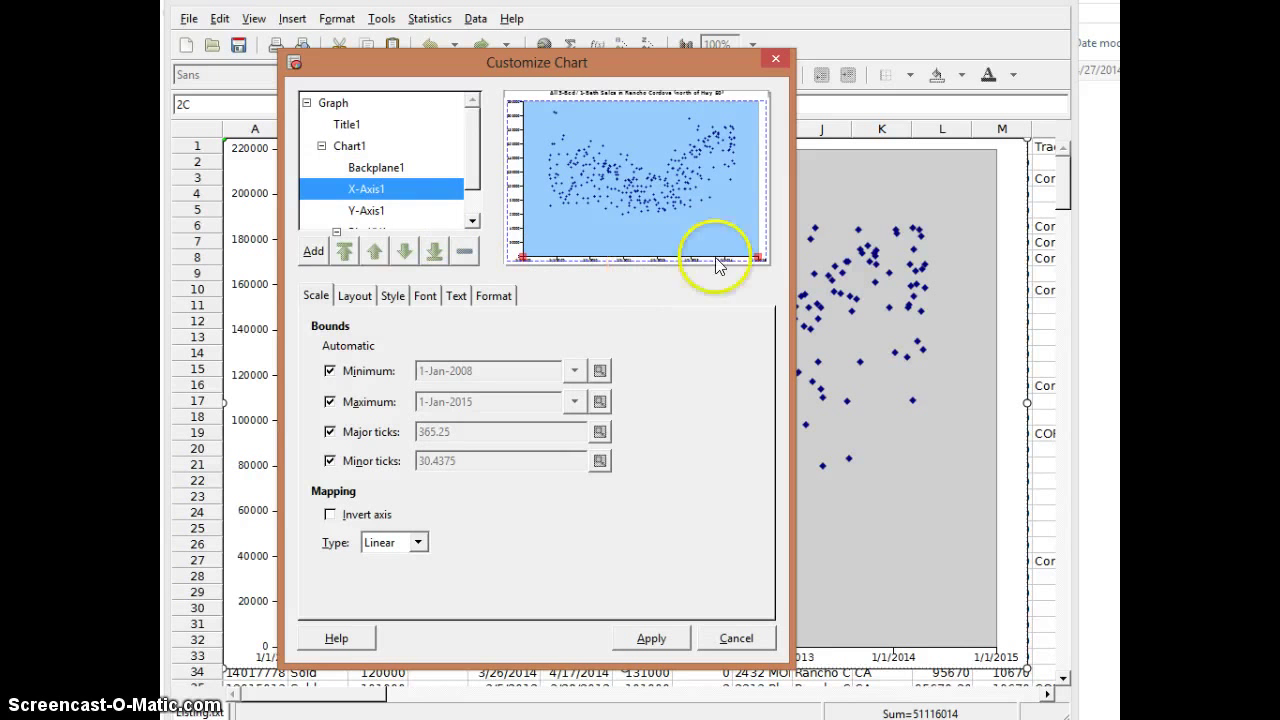
left_click(313, 251)
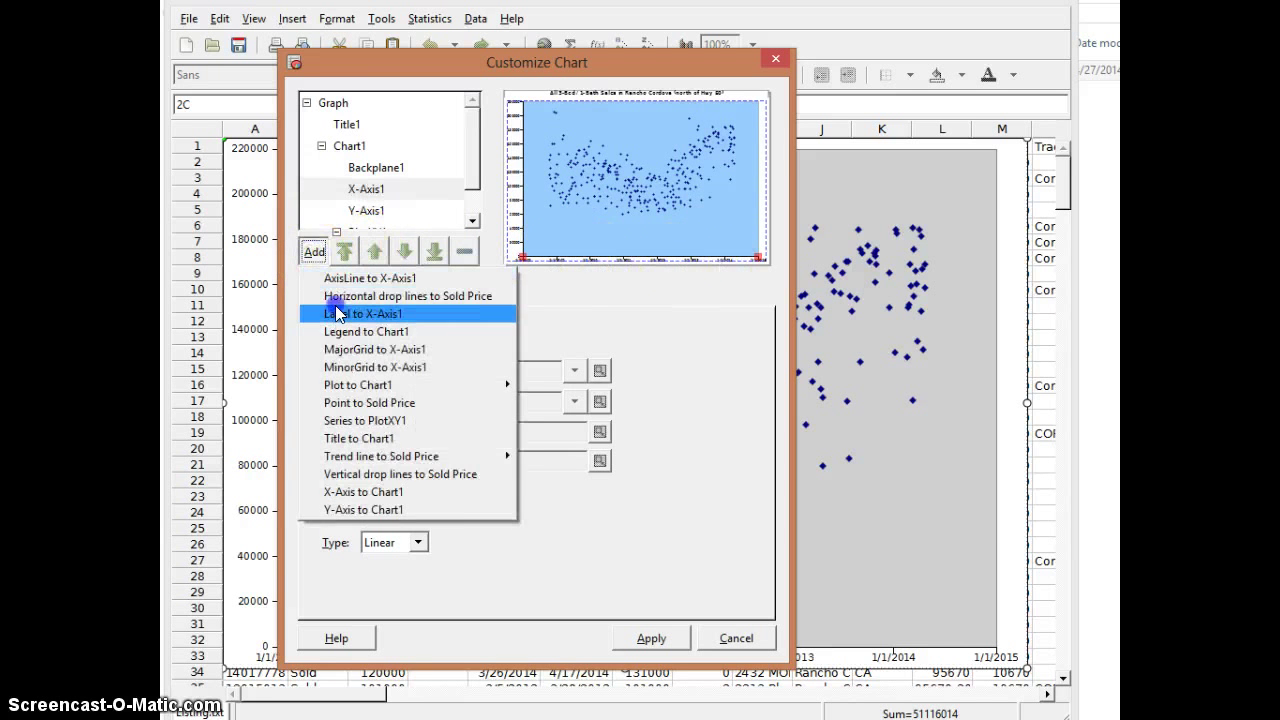
left_click(336, 314)
left_click(316, 295)
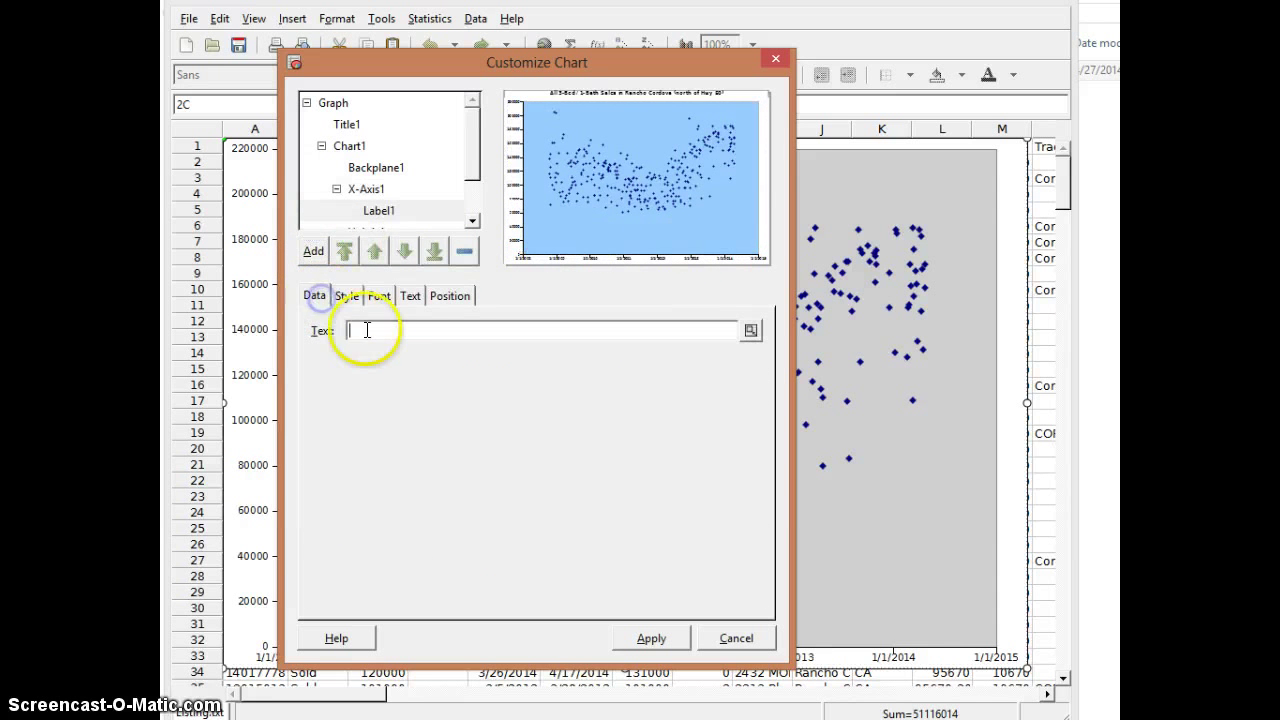
type("October 2008 to April 2014")
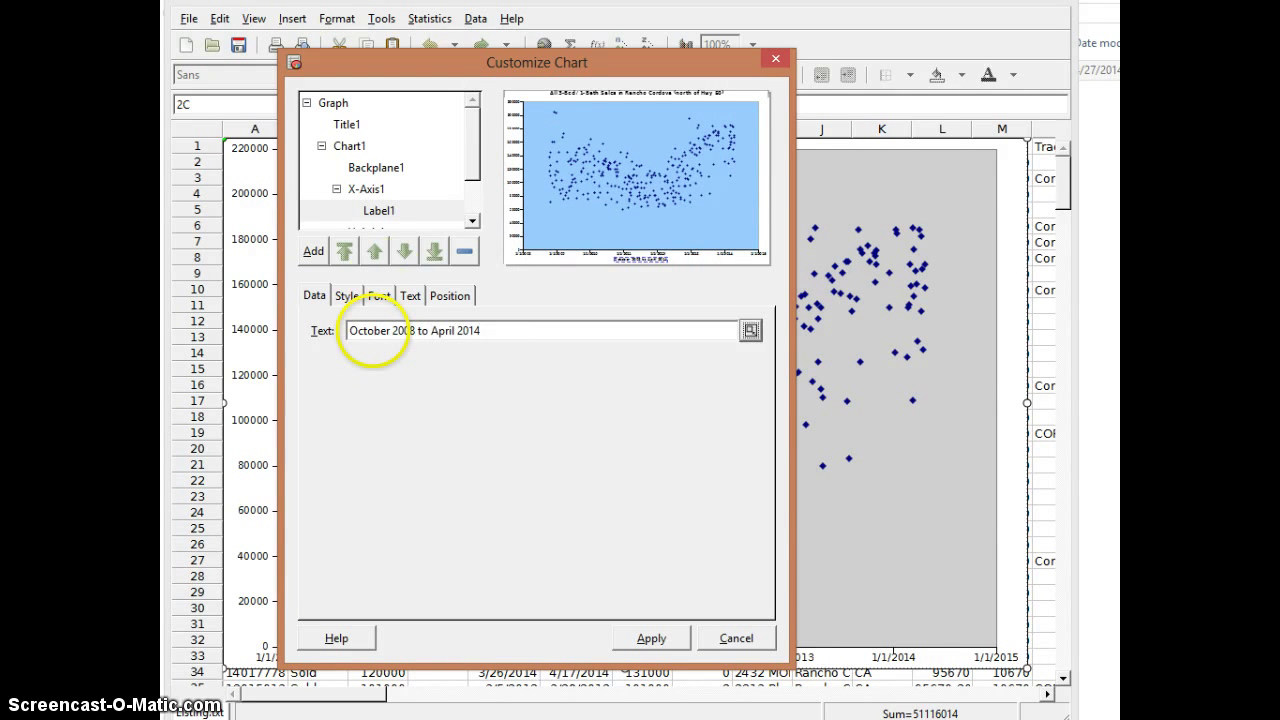
Add a second axis line to the date axis X-Axis1
left_click(372, 192)
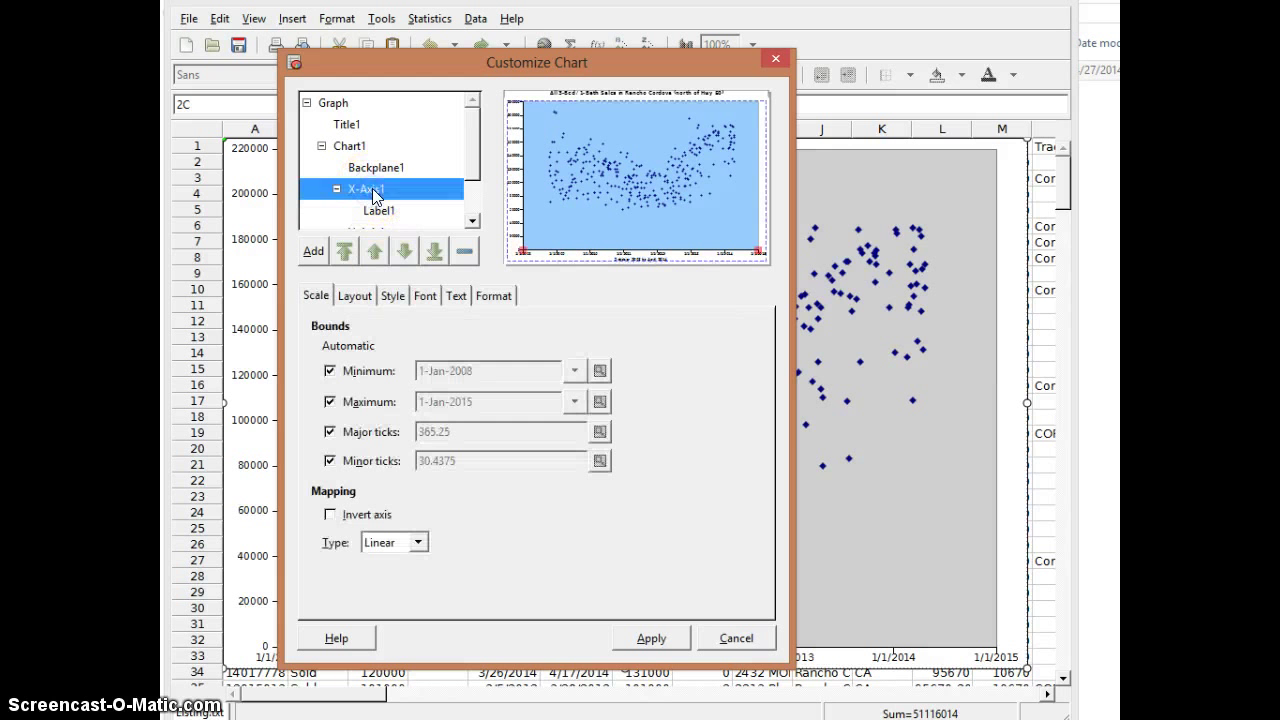
left_click(316, 258)
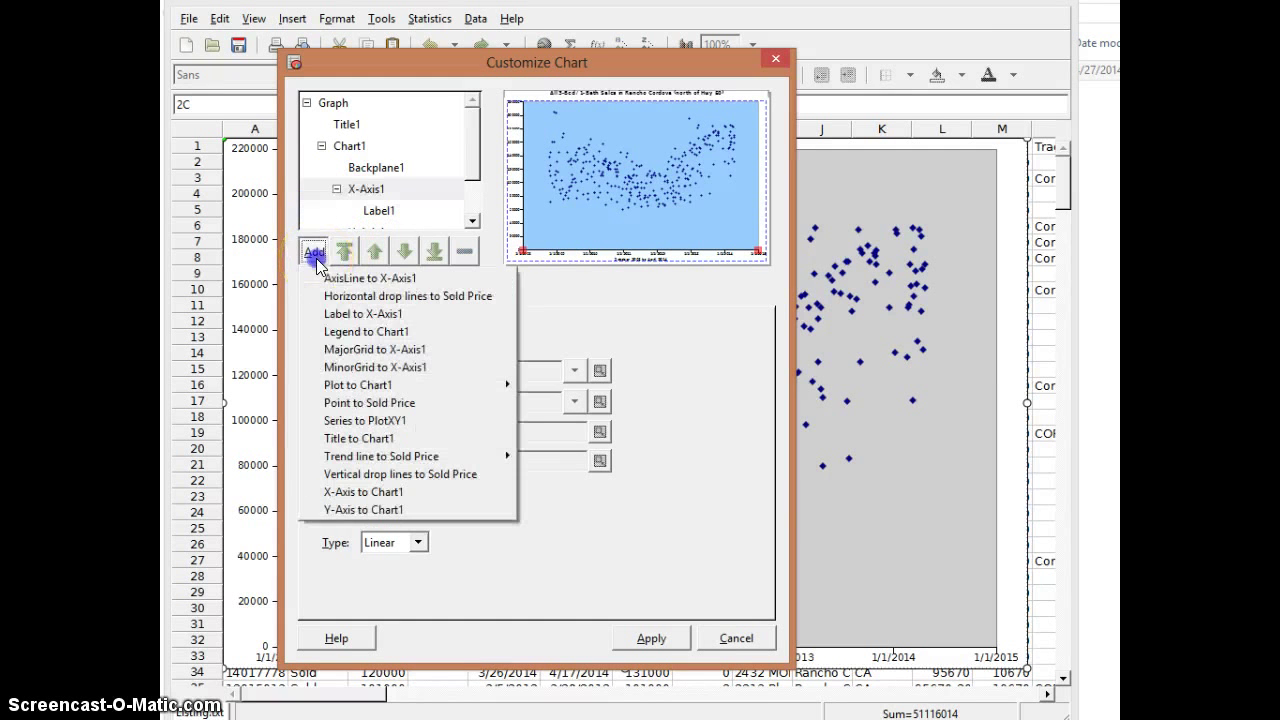
left_click(362, 279)
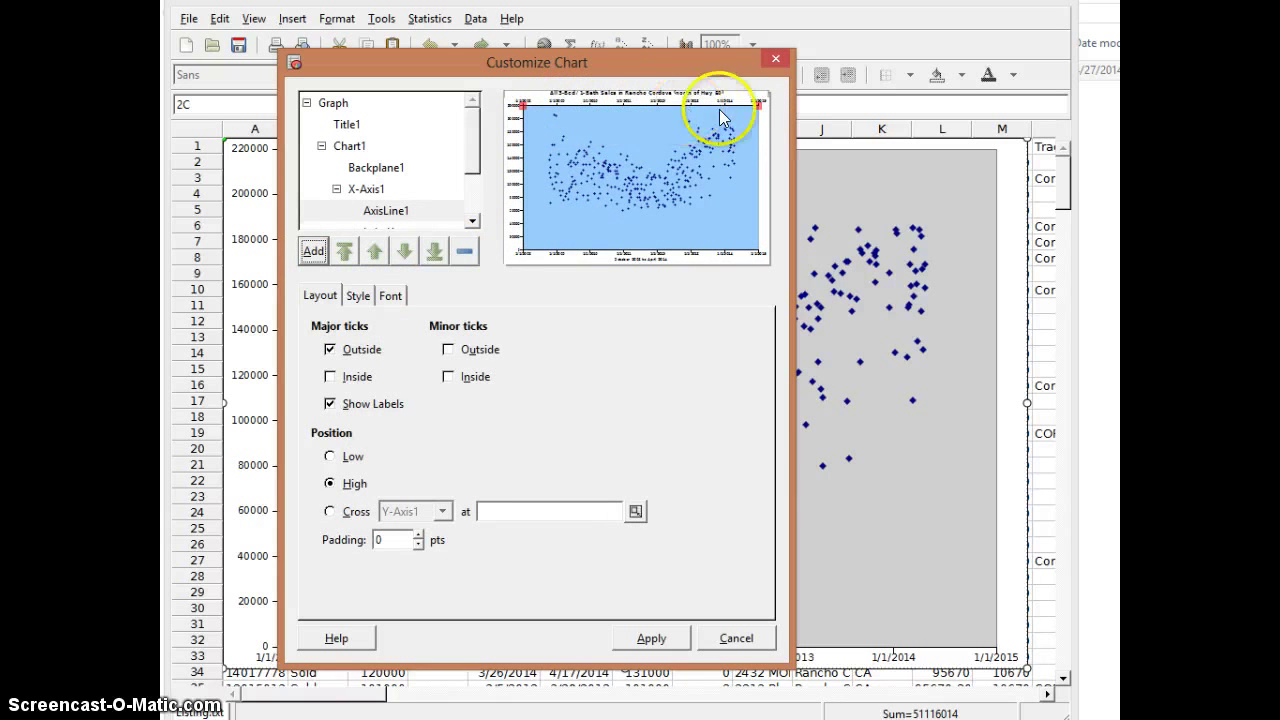
Fix the date axis scale from 1-Oct-2008 to 1-May-2014
left_click(360, 190)
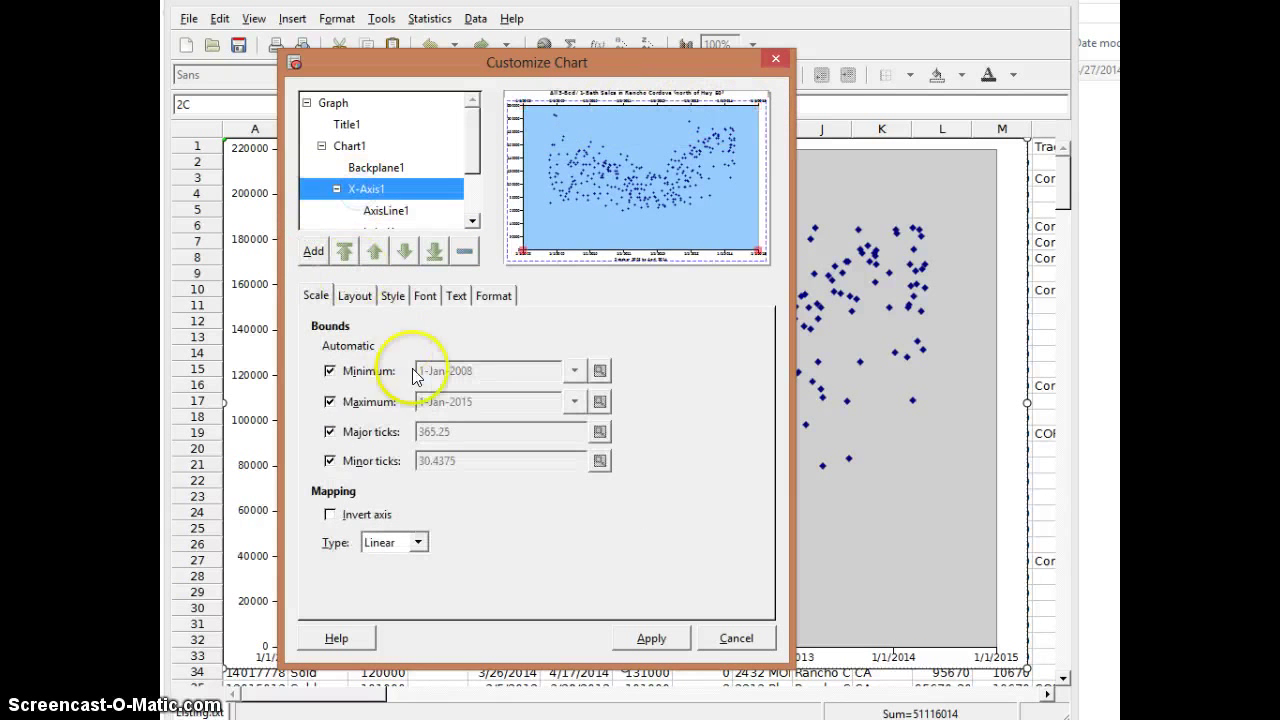
left_click(372, 378)
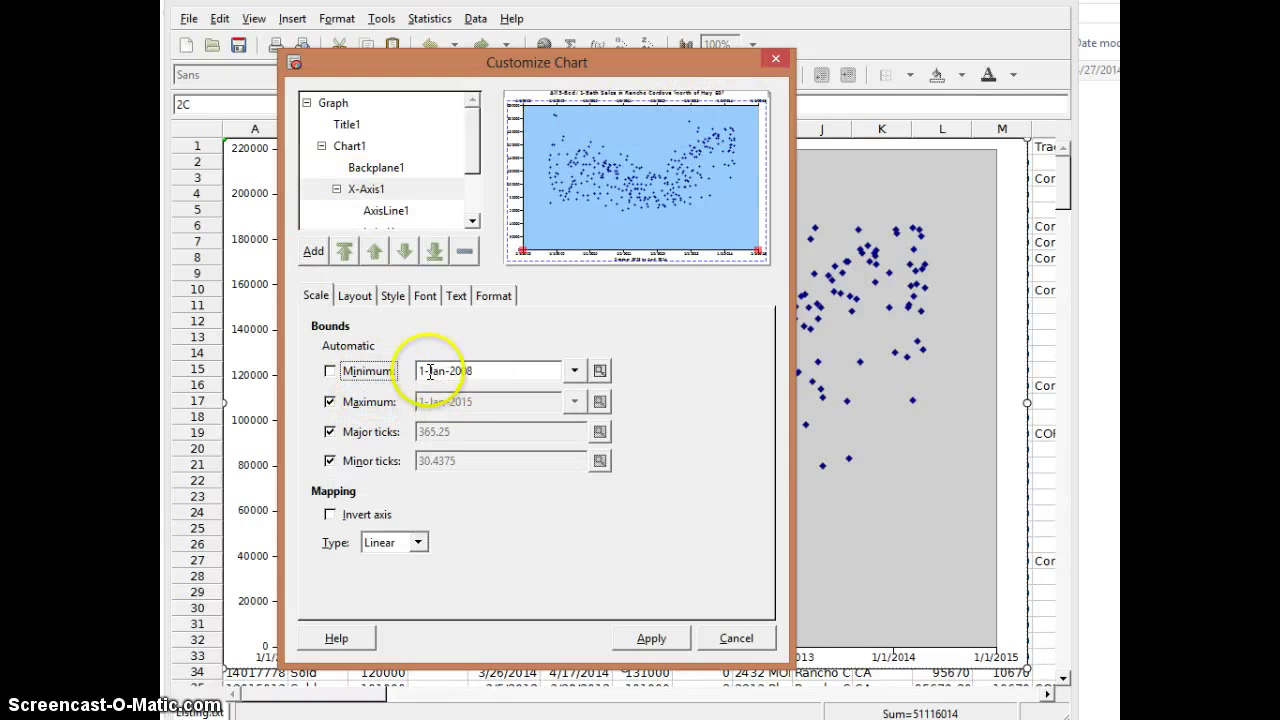
left_click(440, 371)
type("October")
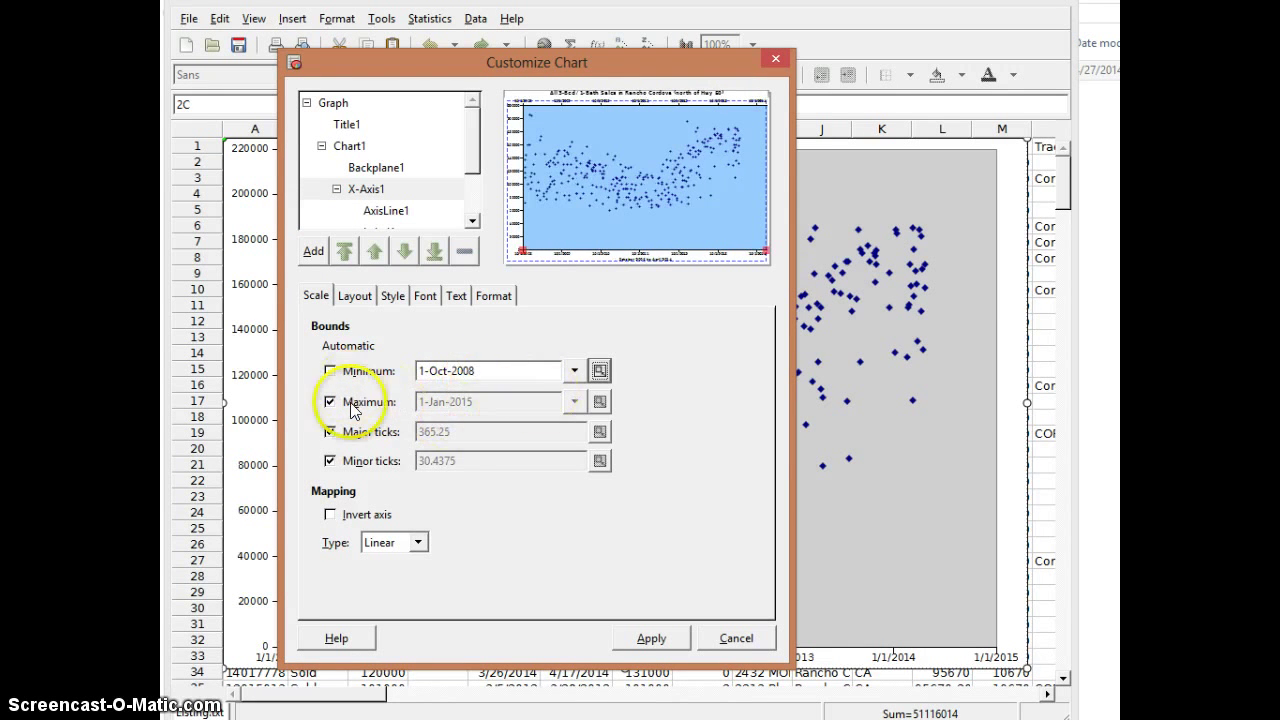
left_click(331, 401)
left_click(468, 403)
left_click_drag(468, 403, 424, 401)
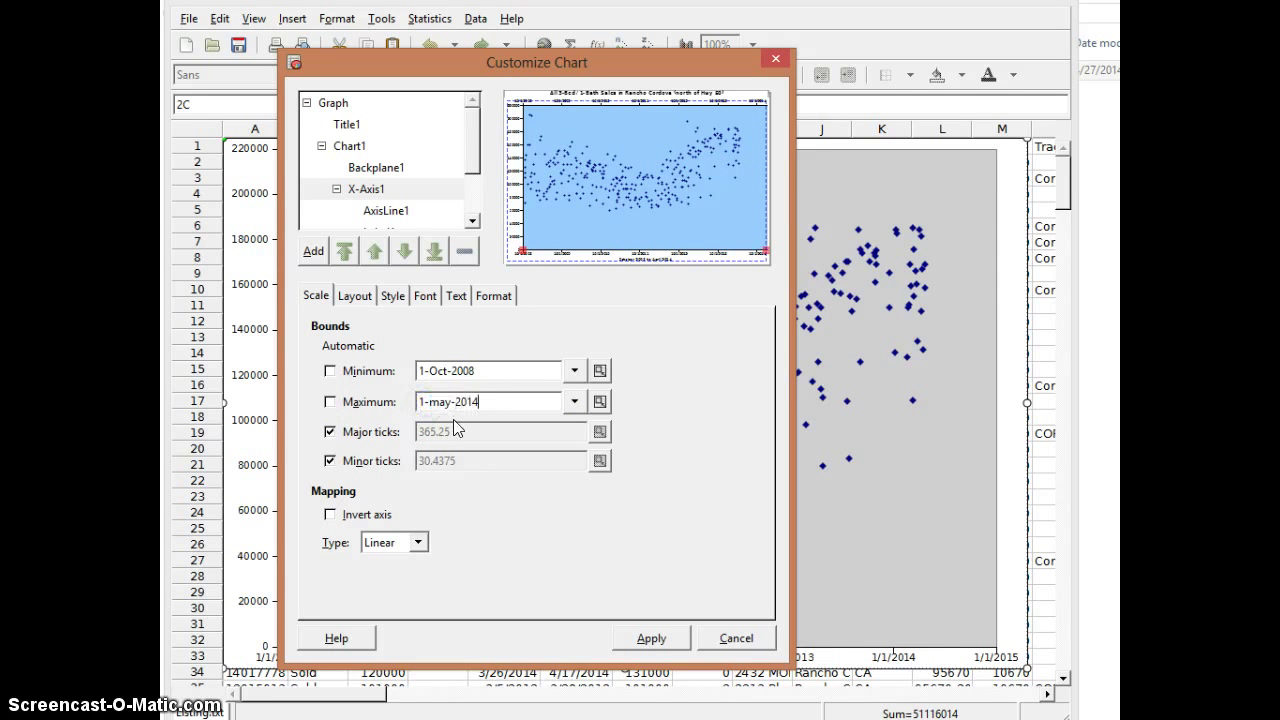
key("Tab")
left_click(369, 194)
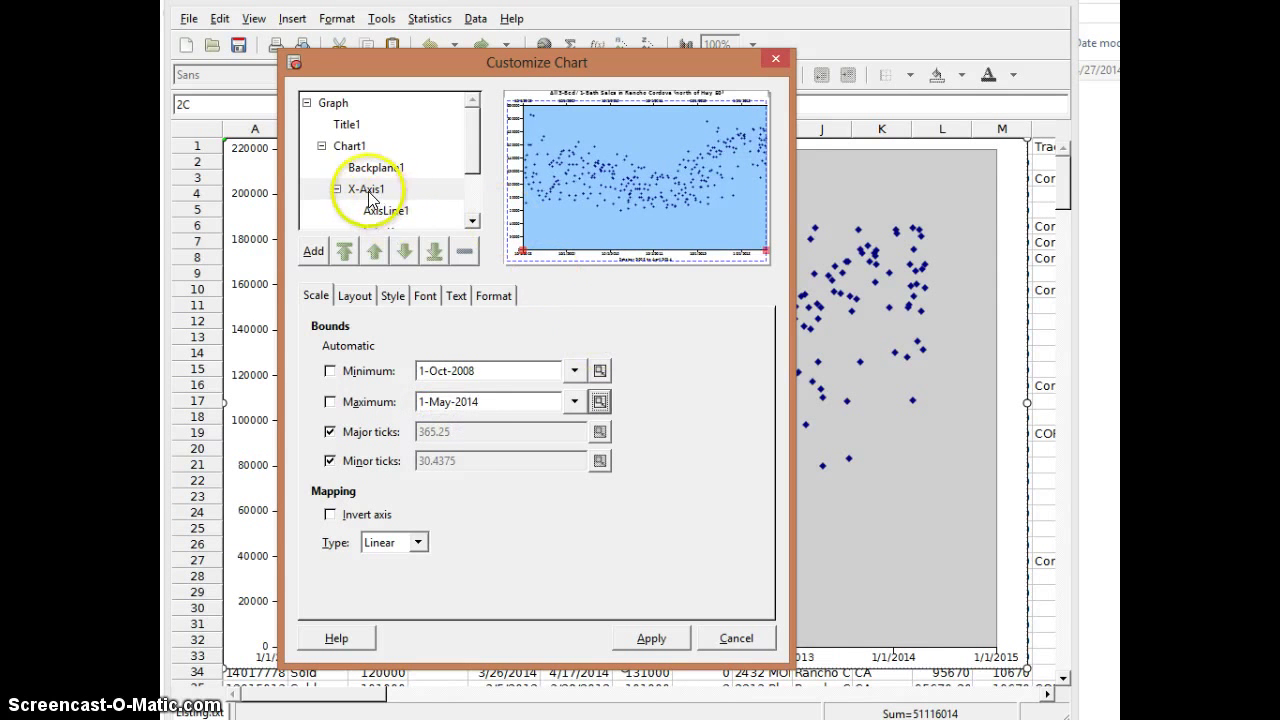
left_click(372, 191)
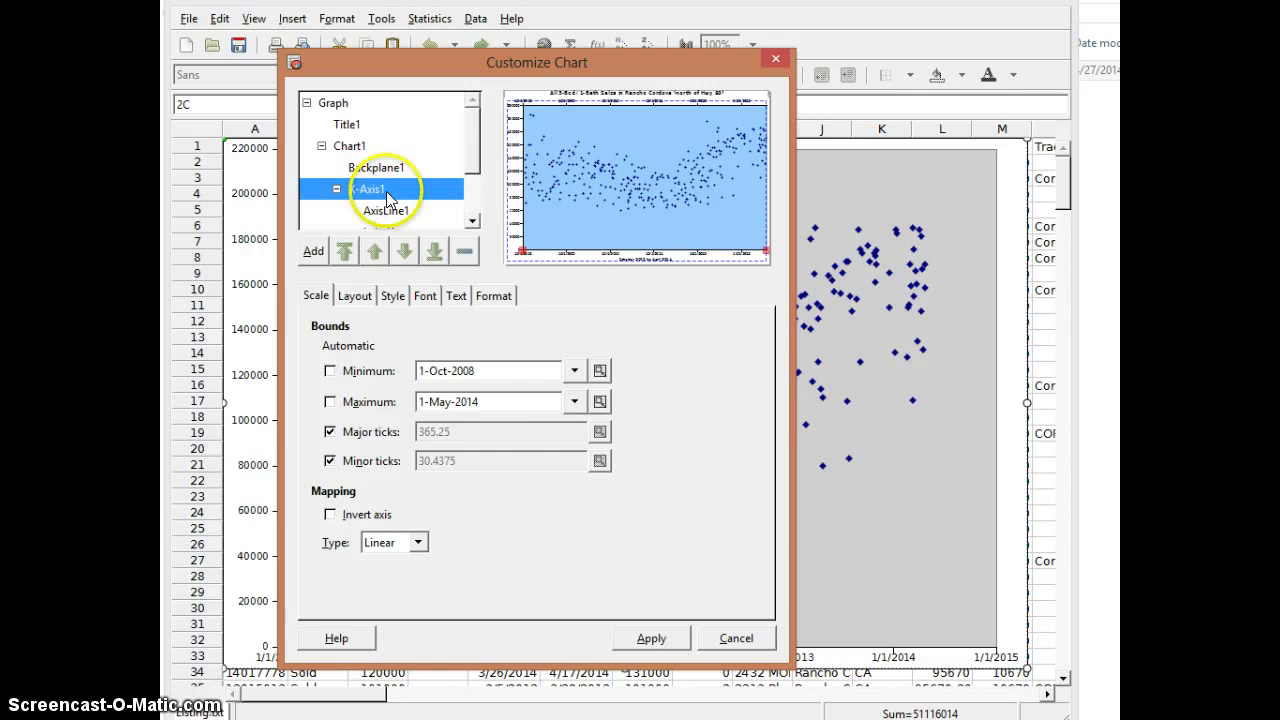
Add major gridlines to the date axis and fix its major tick spacing at 91.25 days
left_click(313, 251)
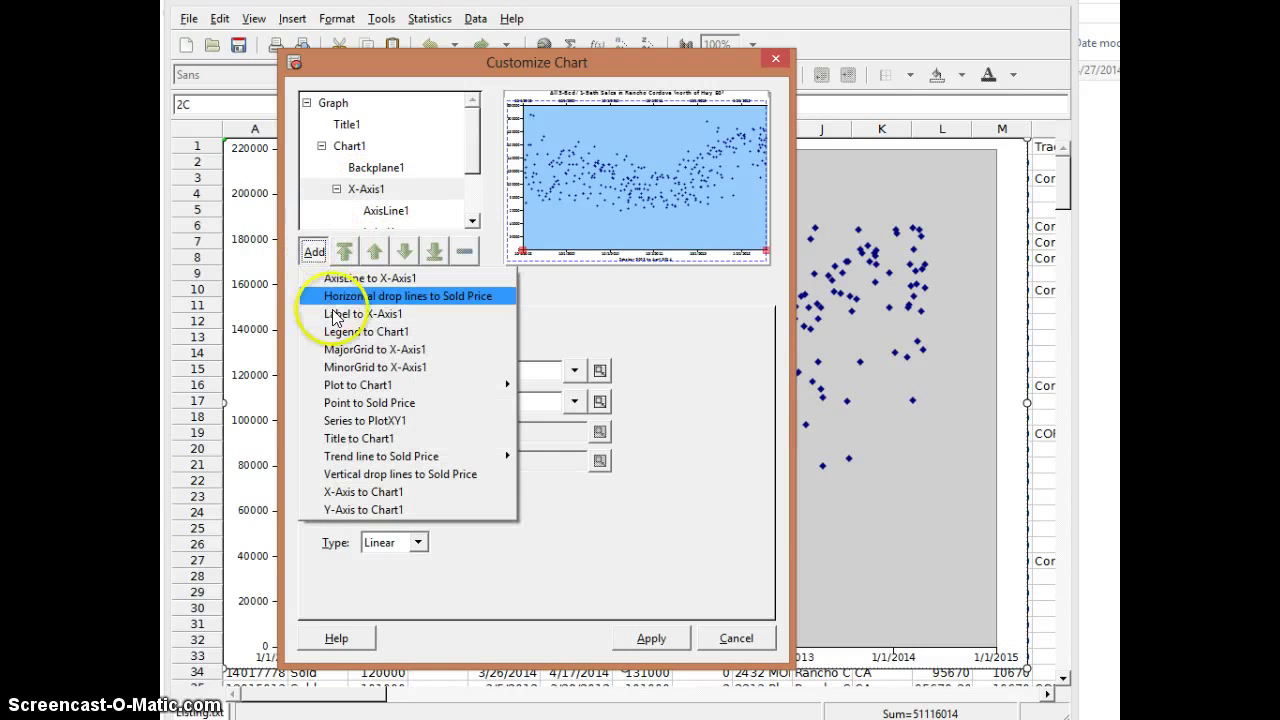
left_click(345, 349)
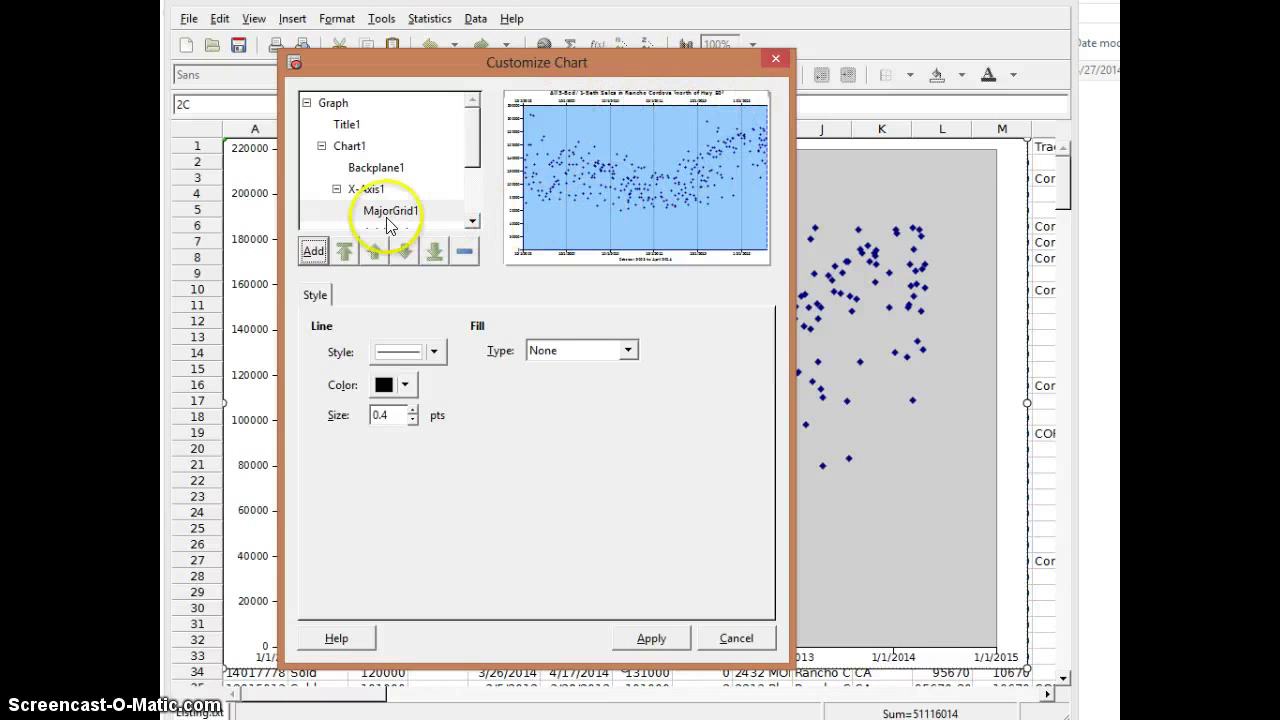
left_click(375, 193)
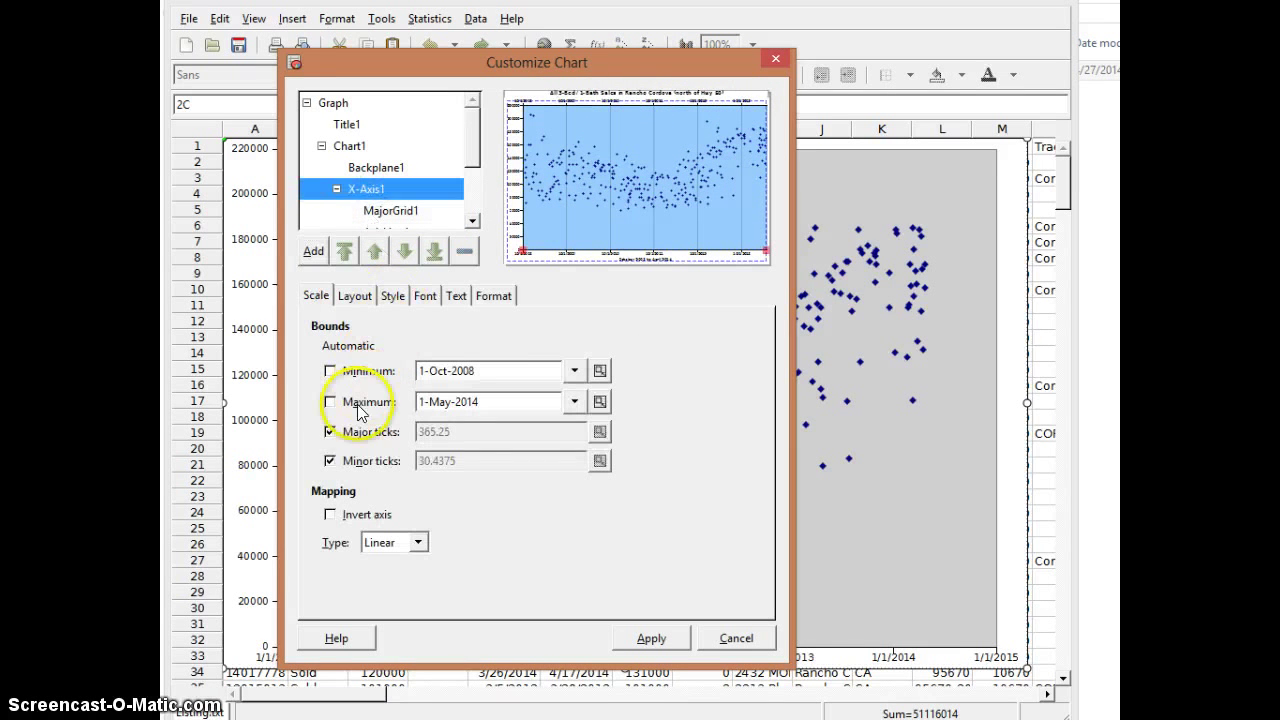
left_click(330, 432)
left_click(423, 433)
left_click_drag(423, 433, 393, 436)
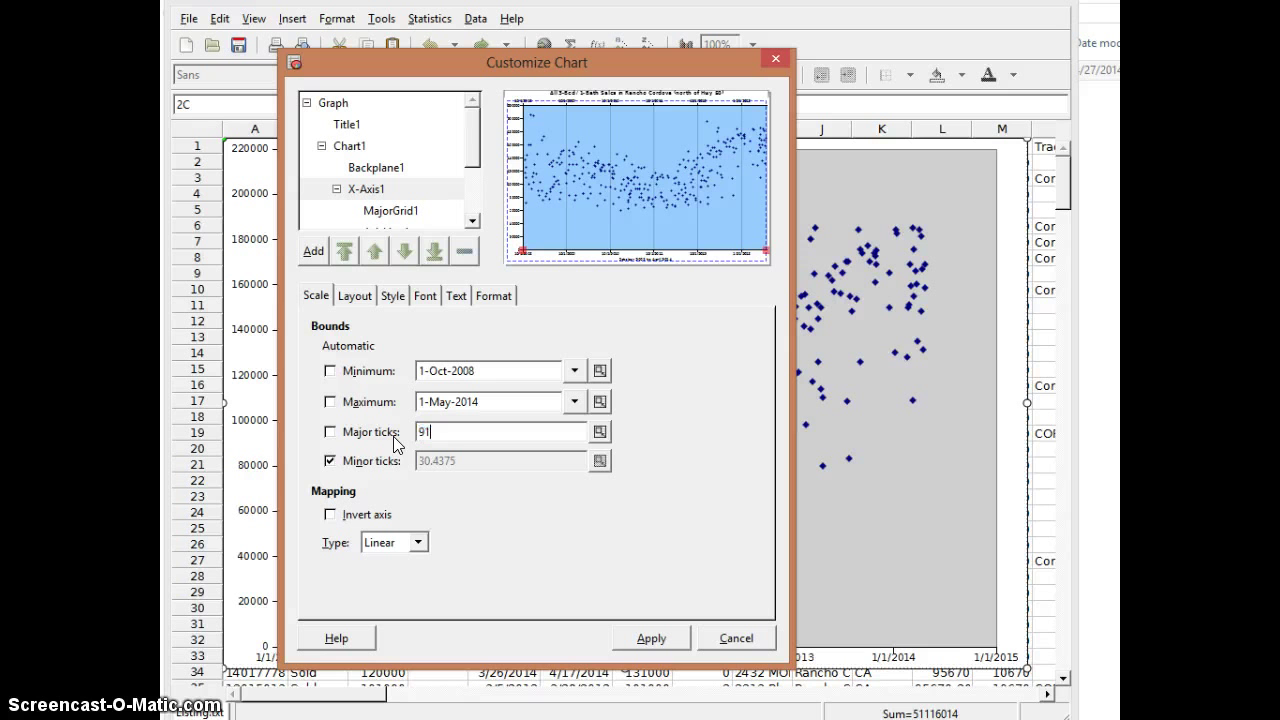
type("91.25")
key("Tab")
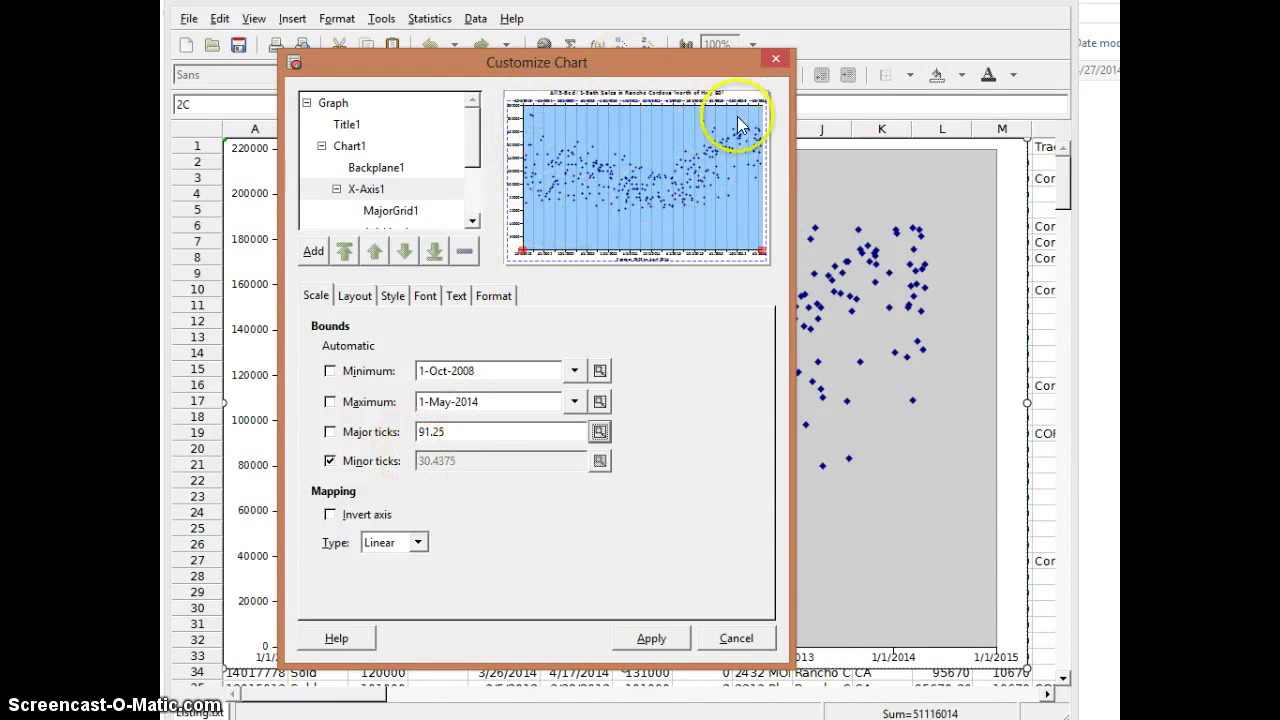
Add a second axis line to Y-Axis1 on the chart's right side
left_click(471, 221)
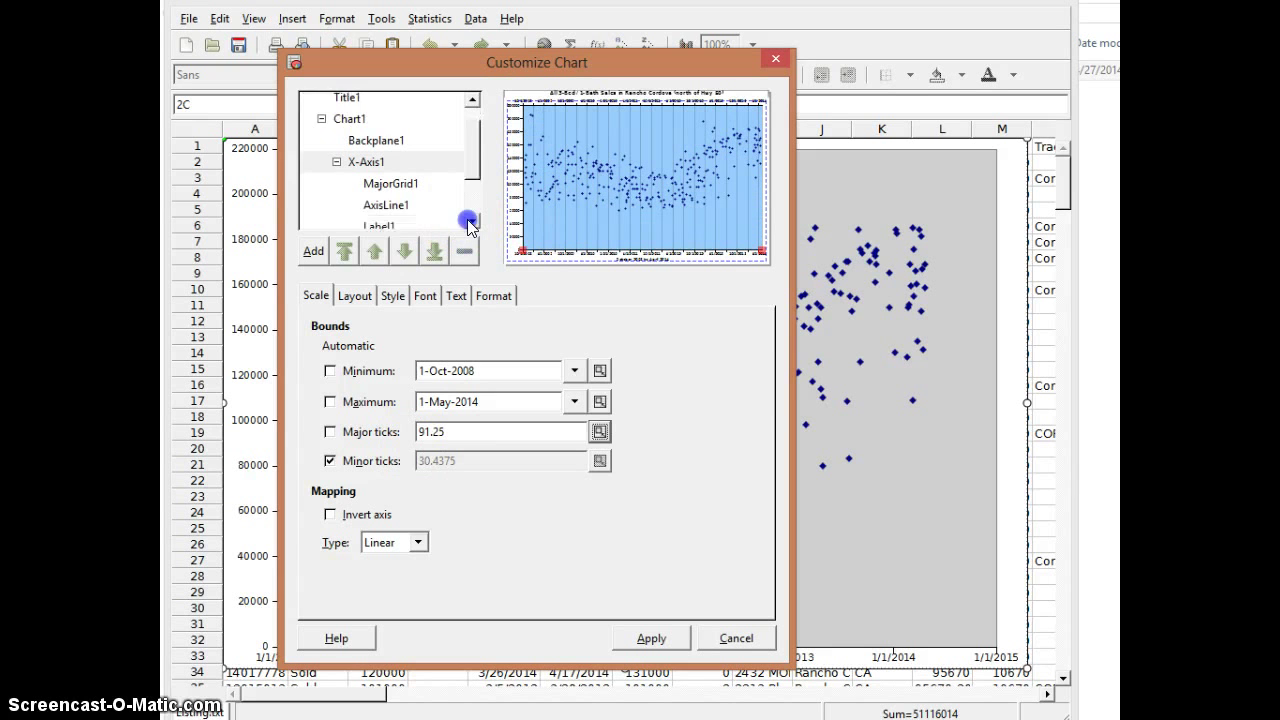
left_click(469, 221)
left_click(469, 221)
left_click(466, 221)
left_click(374, 192)
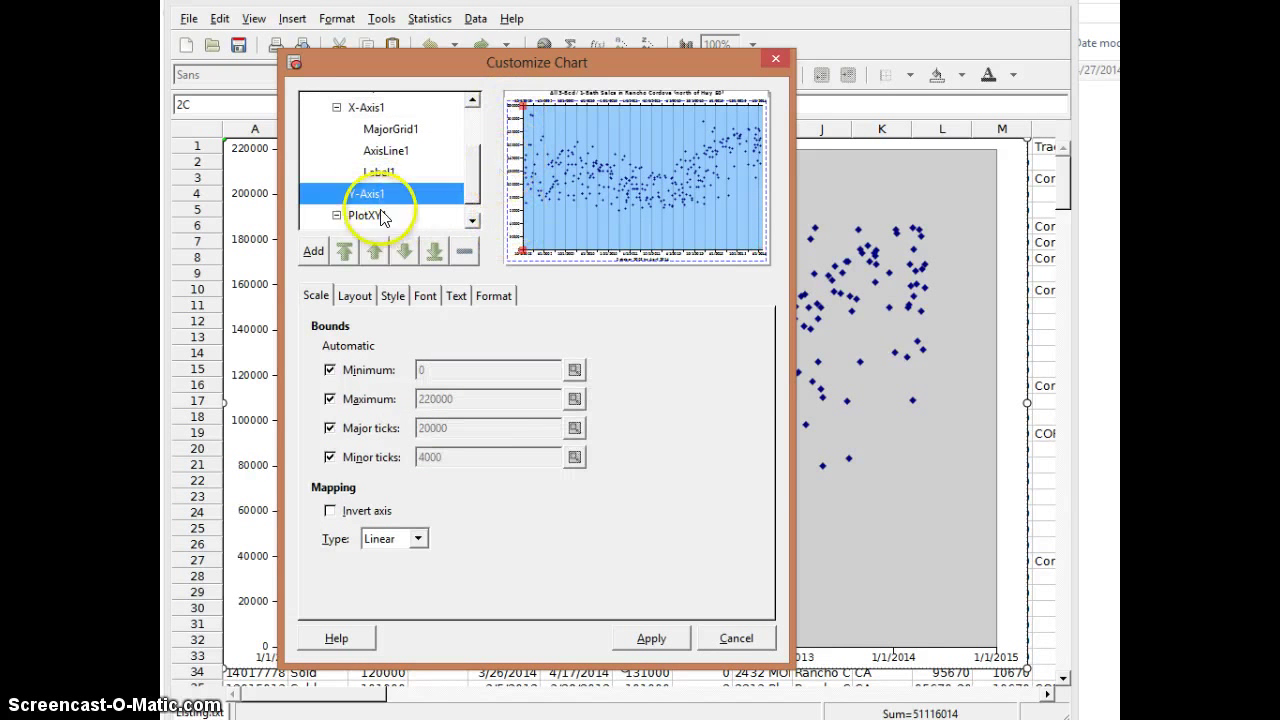
left_click(316, 252)
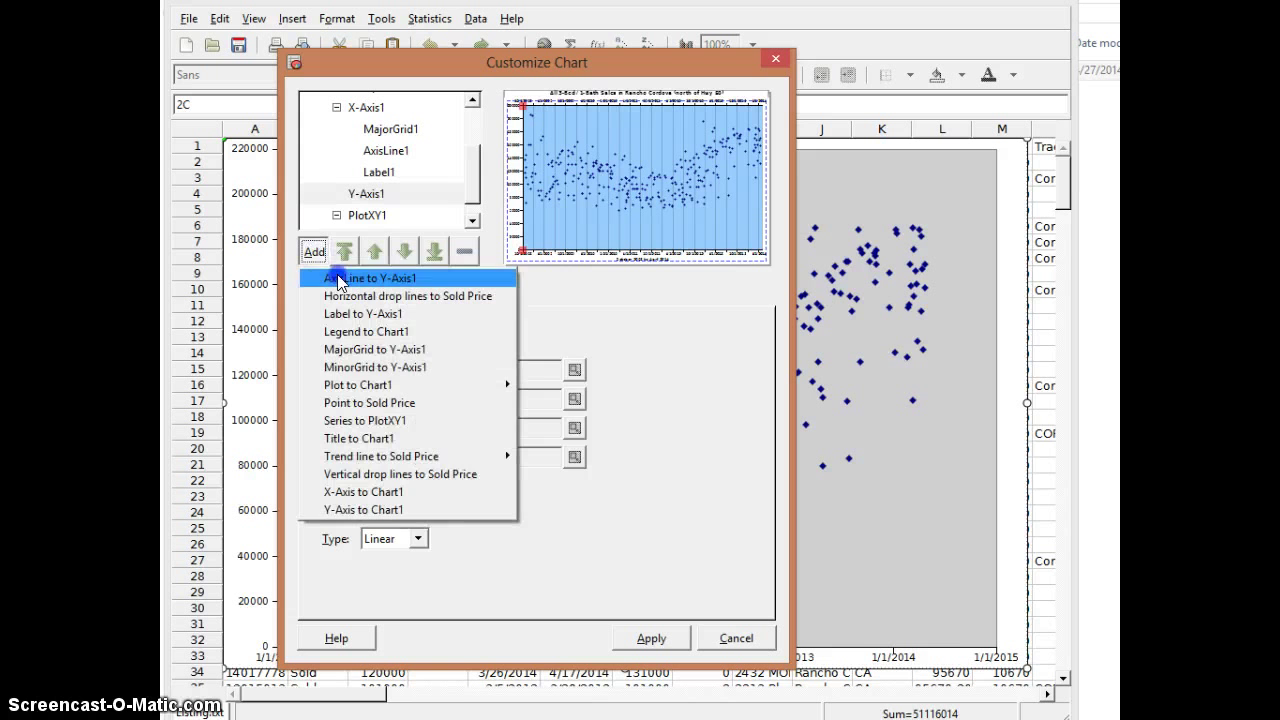
left_click(340, 279)
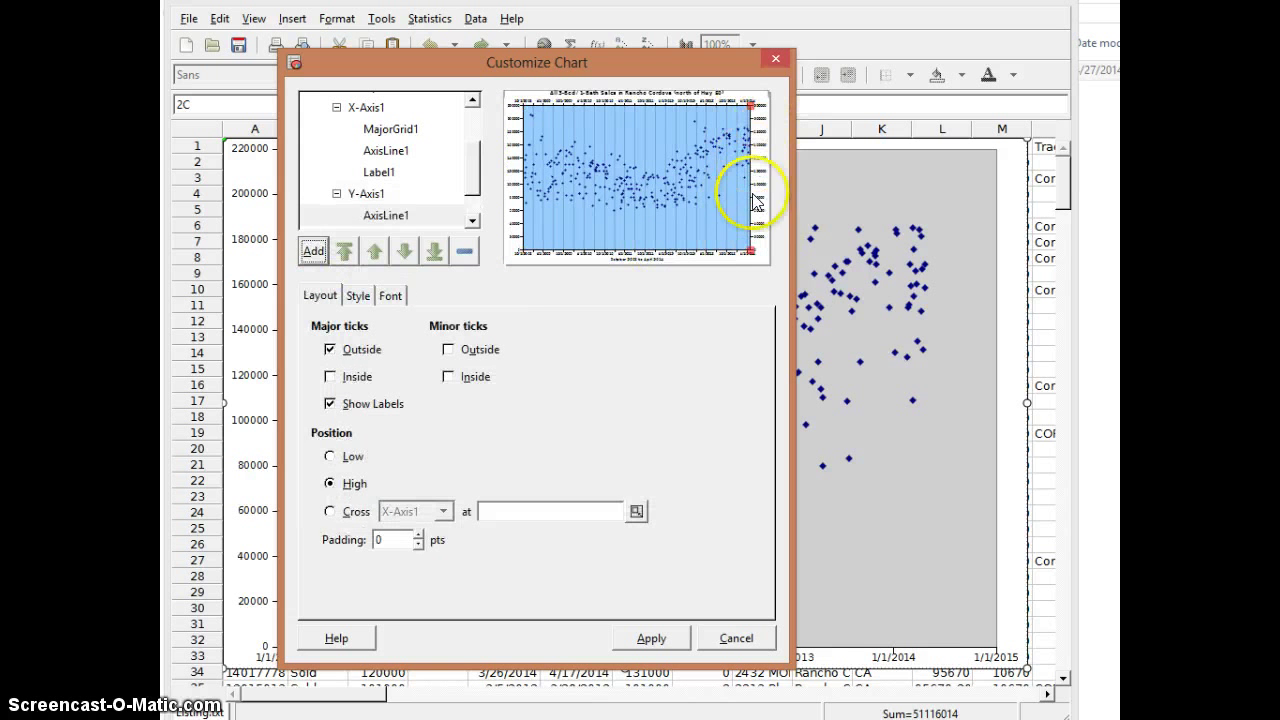
Add a label to the price axis reading 'Reported Price in MLS'
left_click(360, 194)
left_click(314, 251)
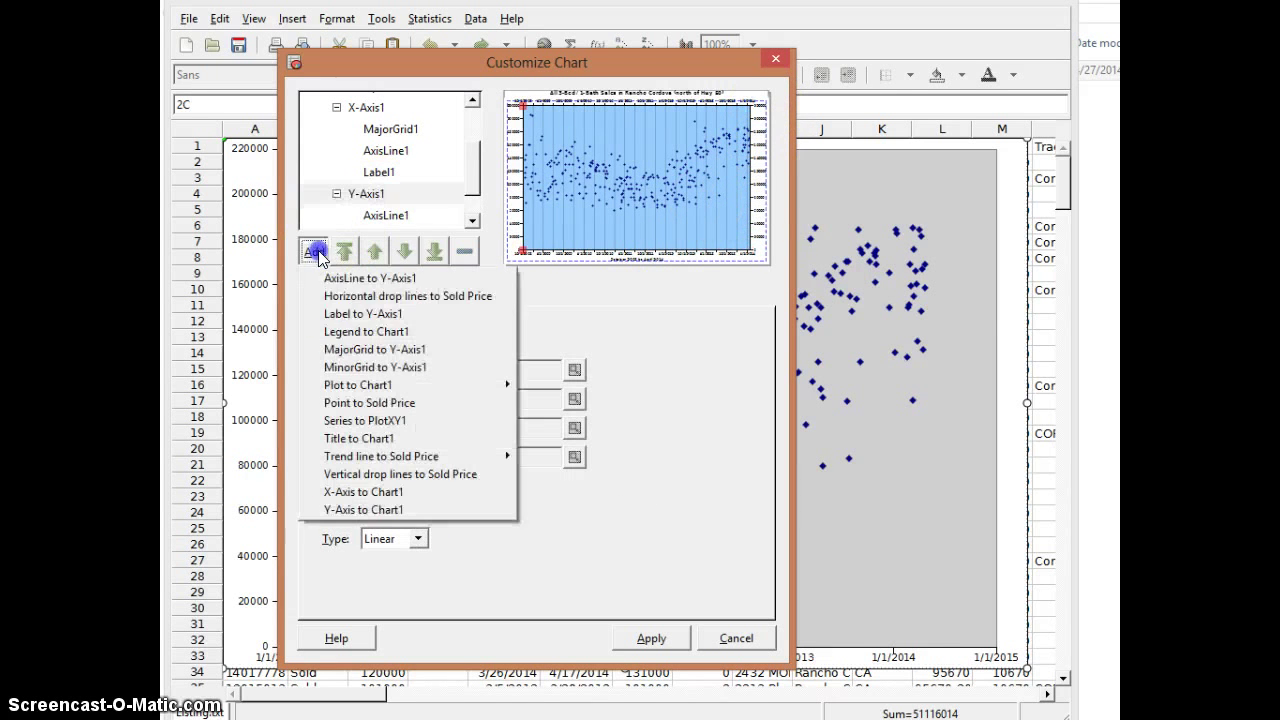
left_click(339, 310)
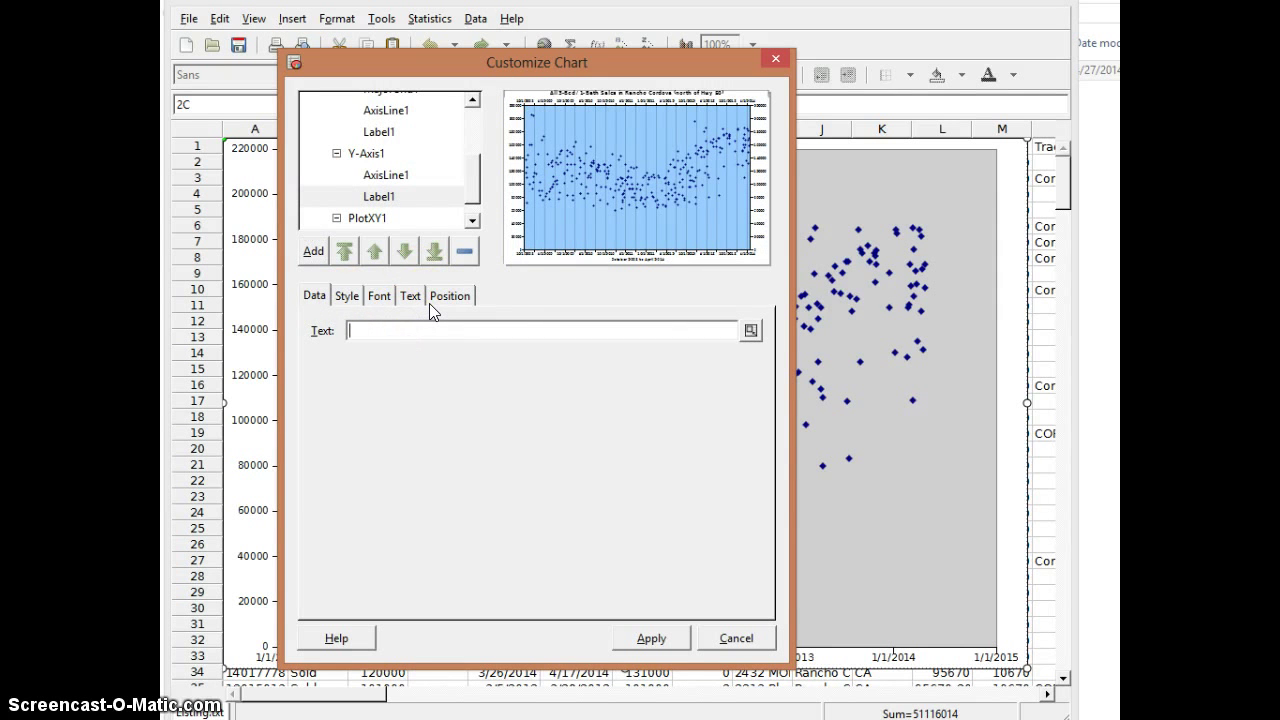
type("Reported Price in MLS")
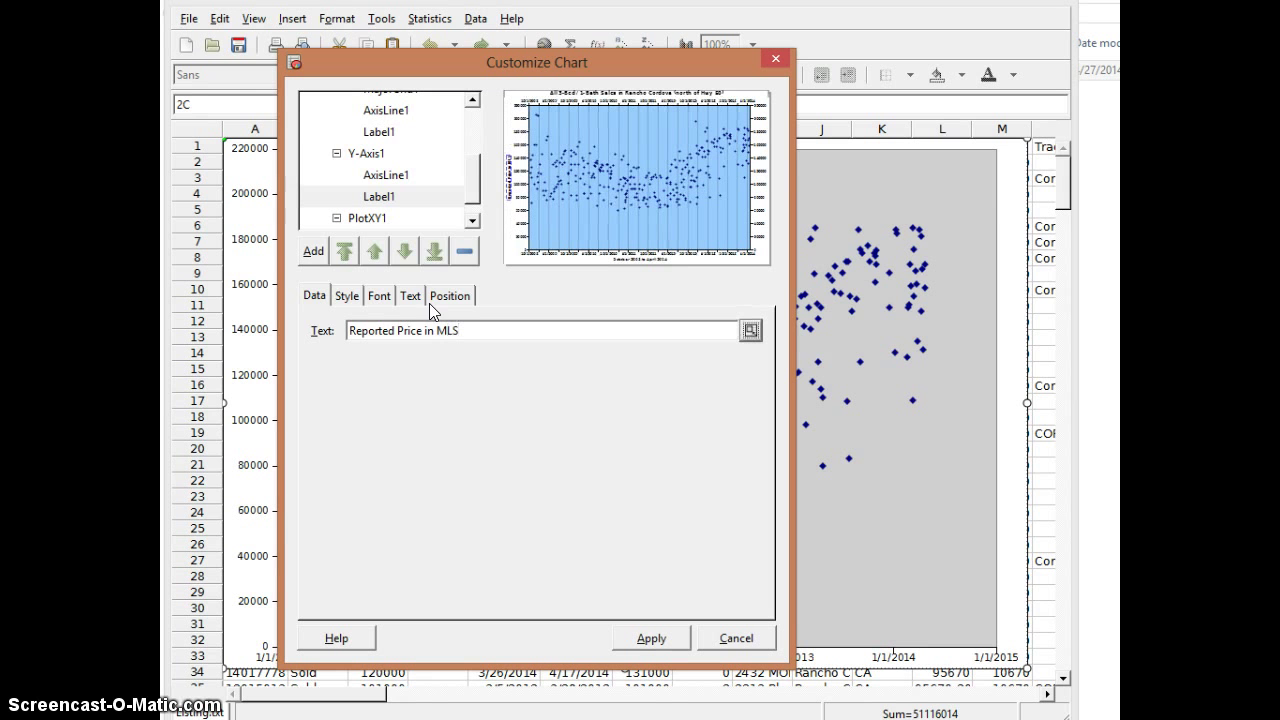
Add major gridlines to the Y-Axis1 price axis
left_click(368, 153)
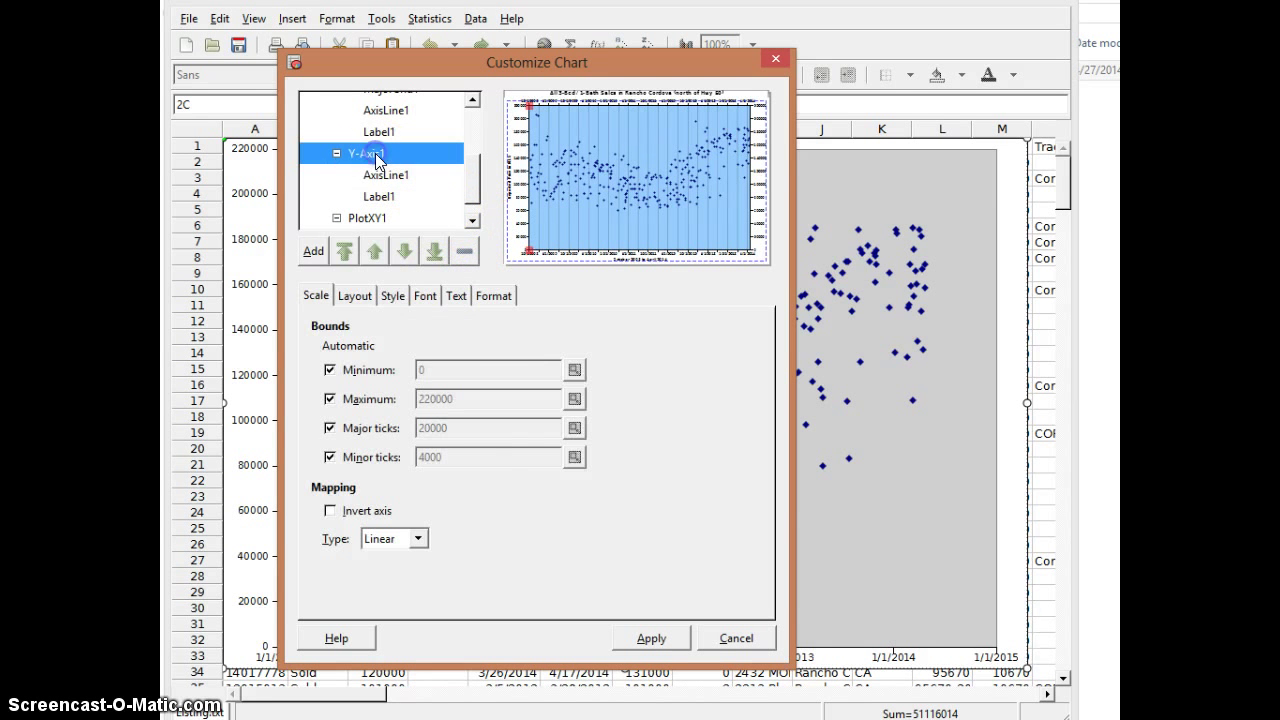
left_click(314, 252)
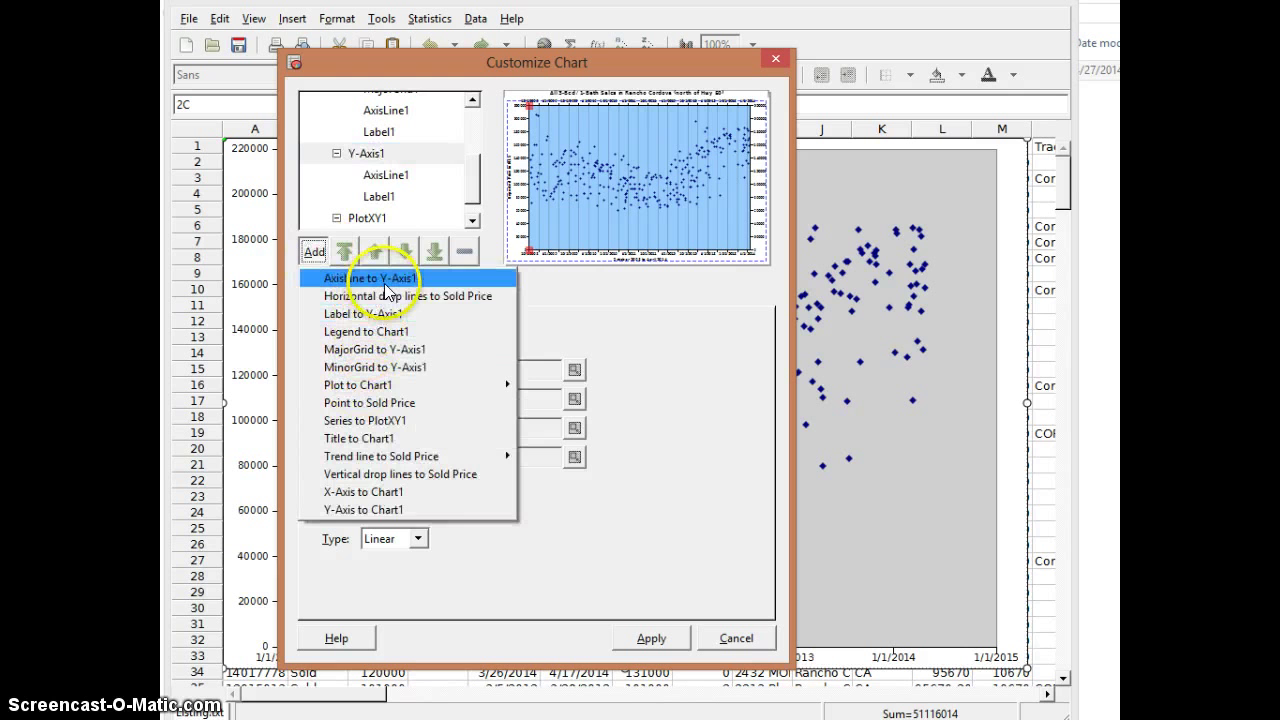
left_click(374, 349)
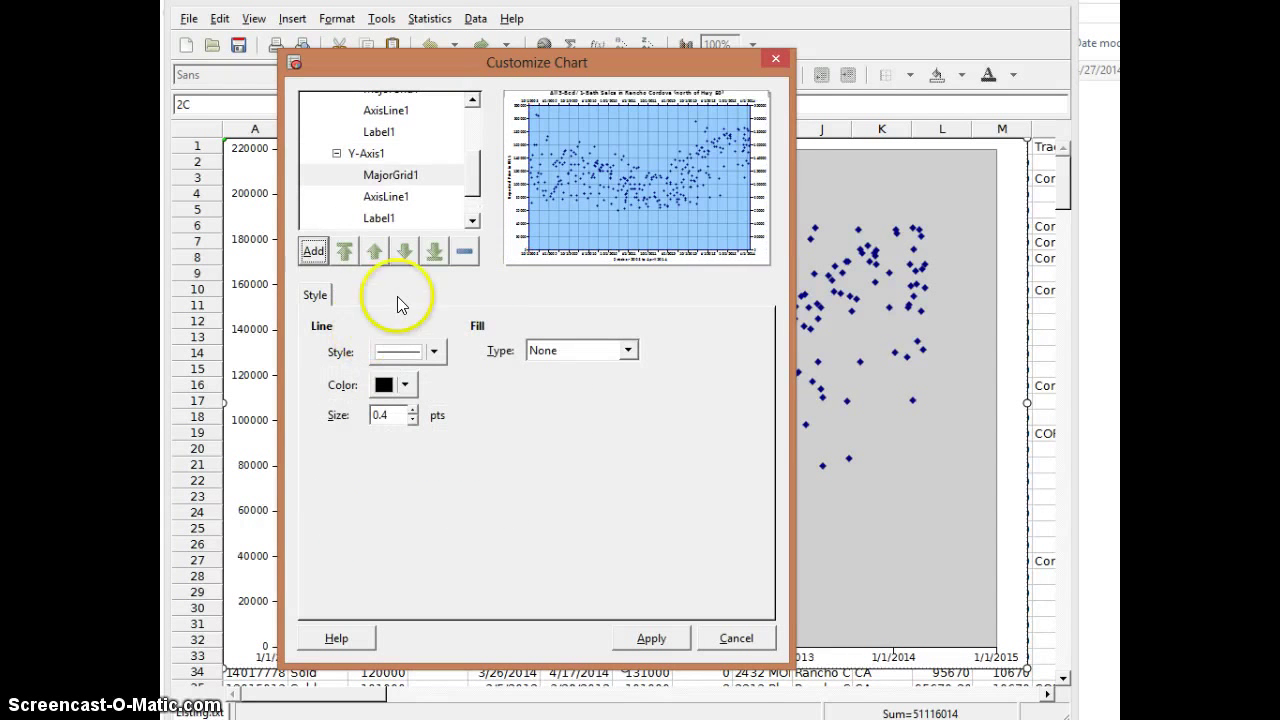
Set the price axis major tick spacing to 10000 and apply the chart changes
left_click(357, 158)
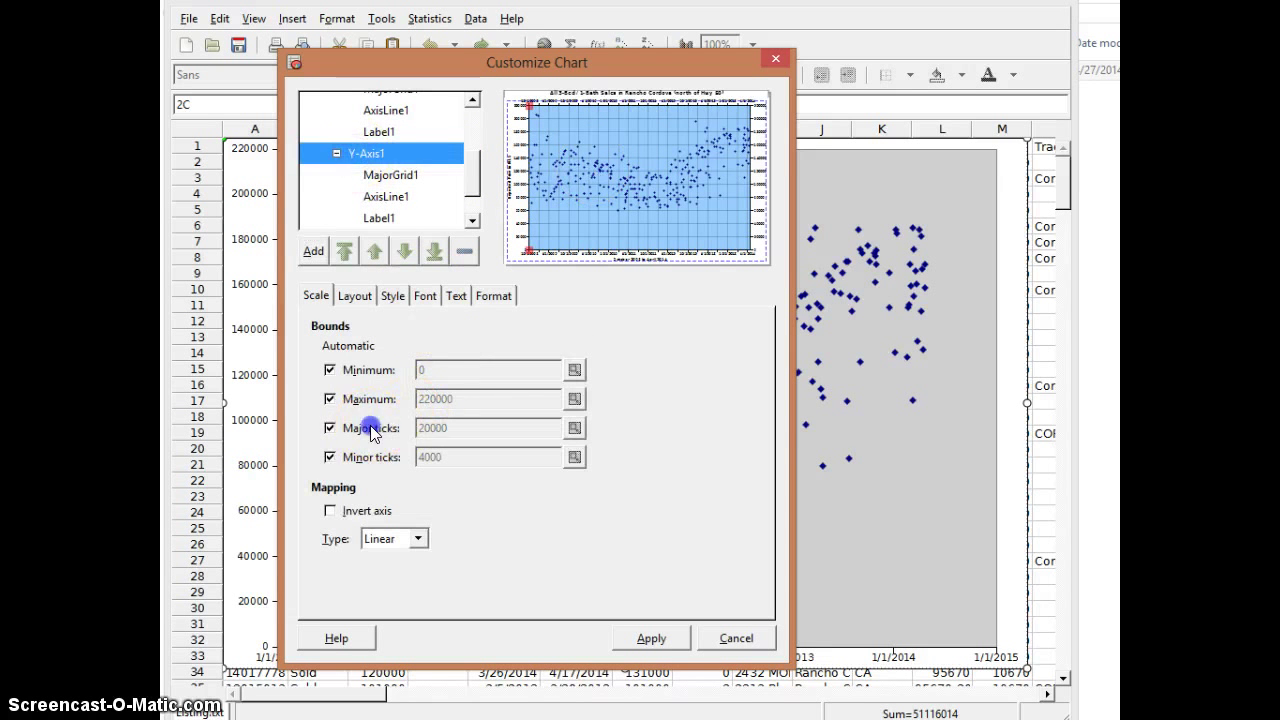
left_click(370, 428)
left_click_drag(428, 427, 408, 428)
type("1")
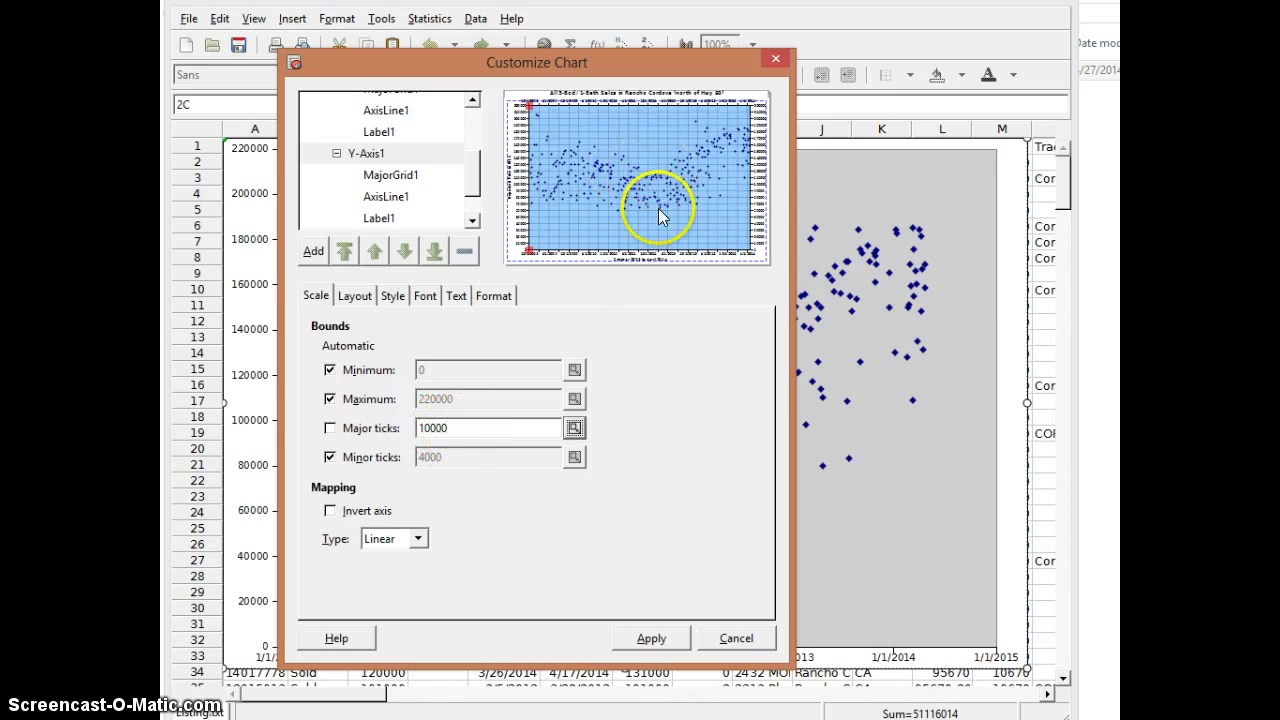
left_click(653, 636)
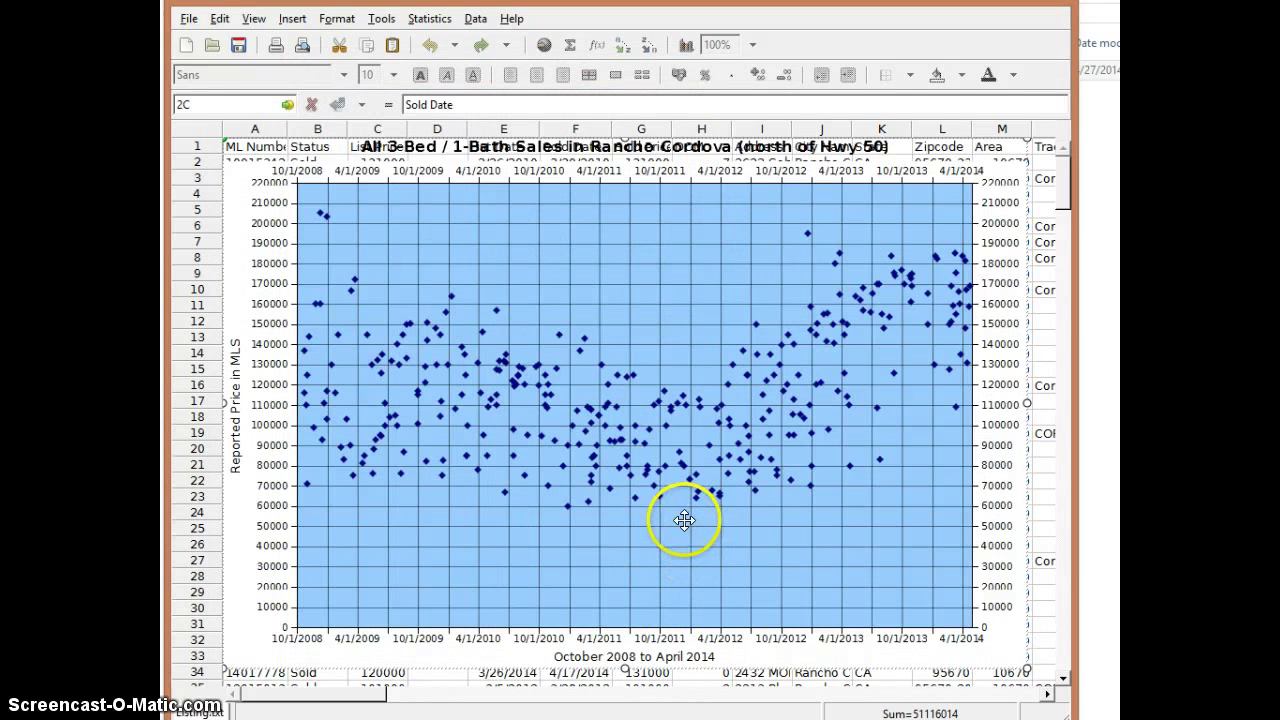
Save the chart as a JPEG (photograph) image named 'rc sales example' on the Desktop
right_click(759, 236)
right_click(690, 246)
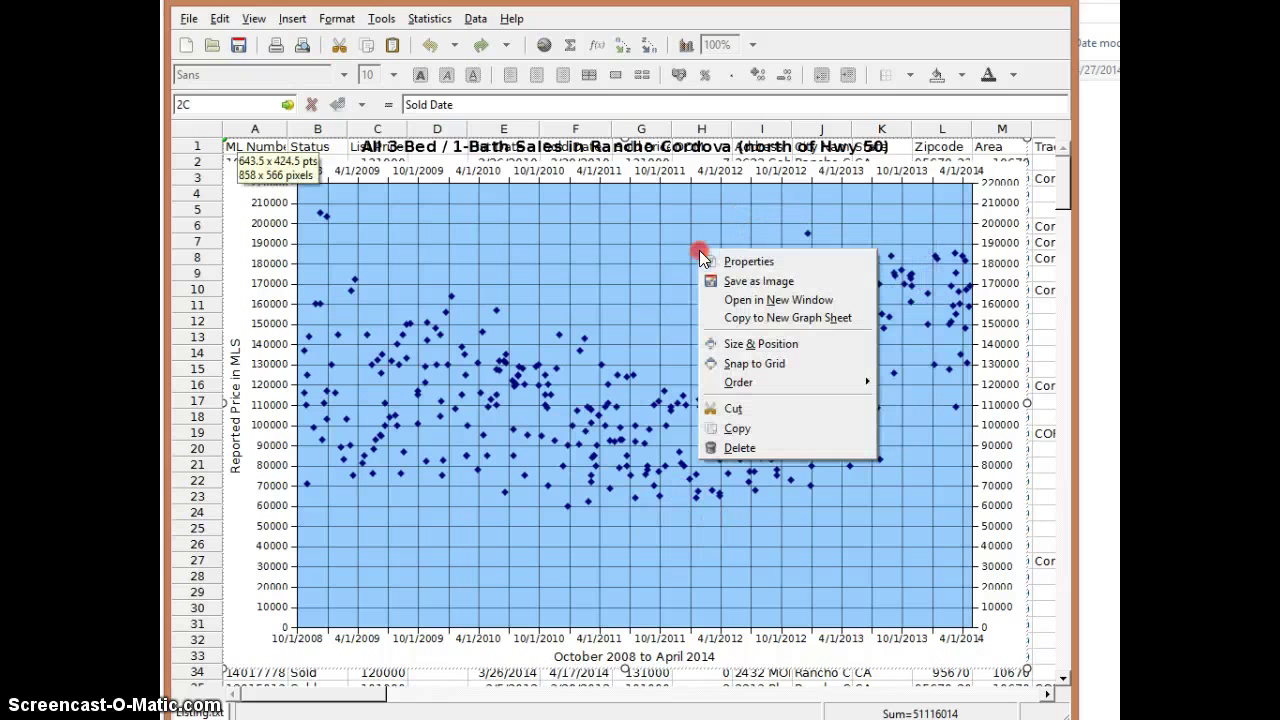
left_click(723, 277)
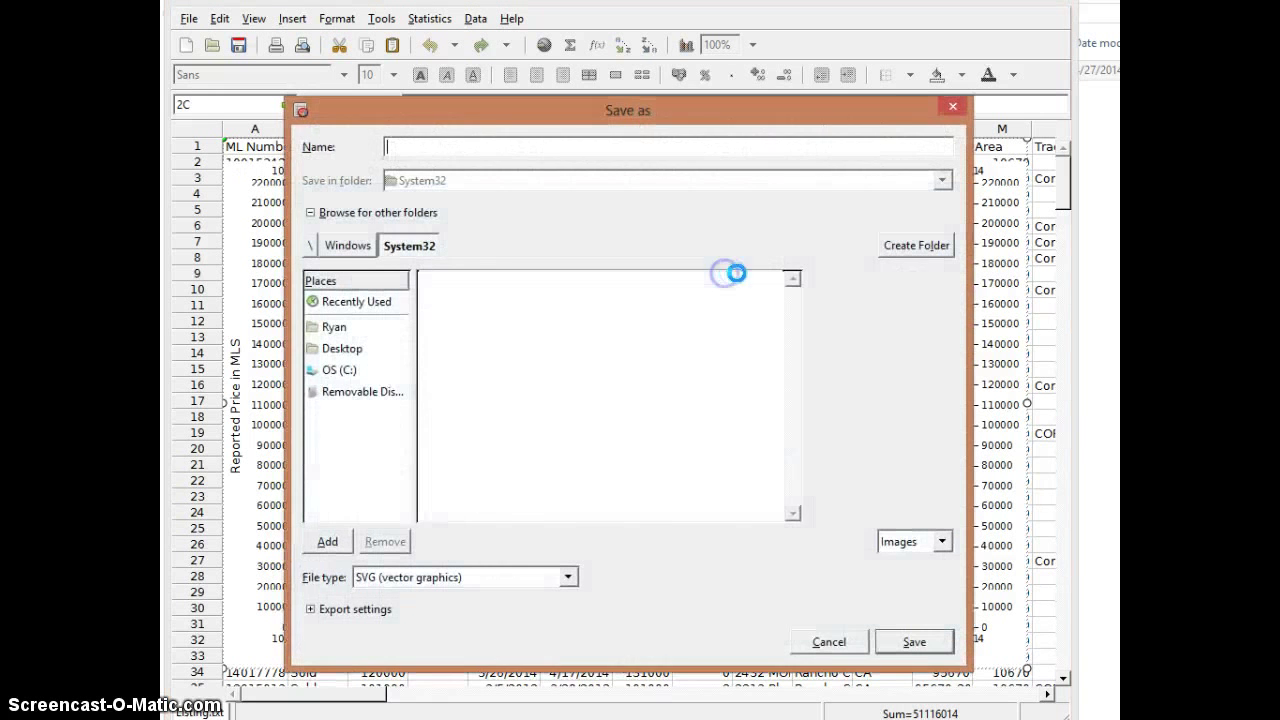
left_click(345, 350)
left_click(460, 579)
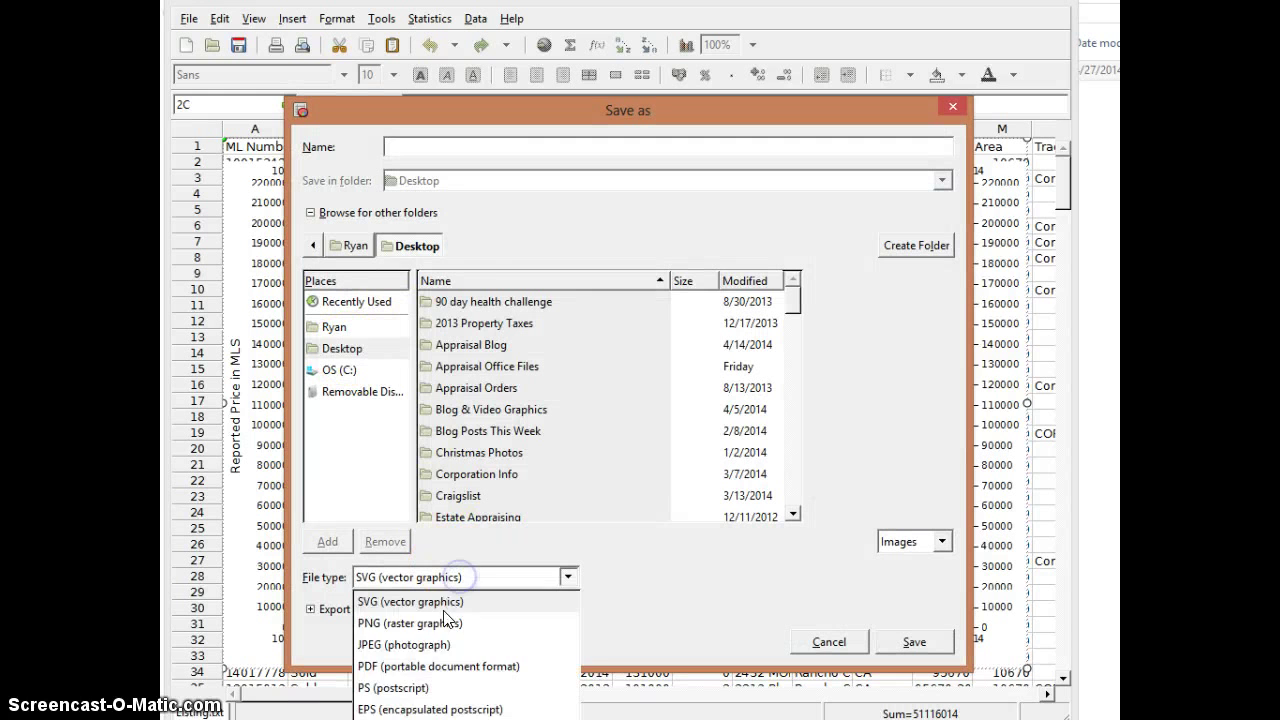
left_click(443, 644)
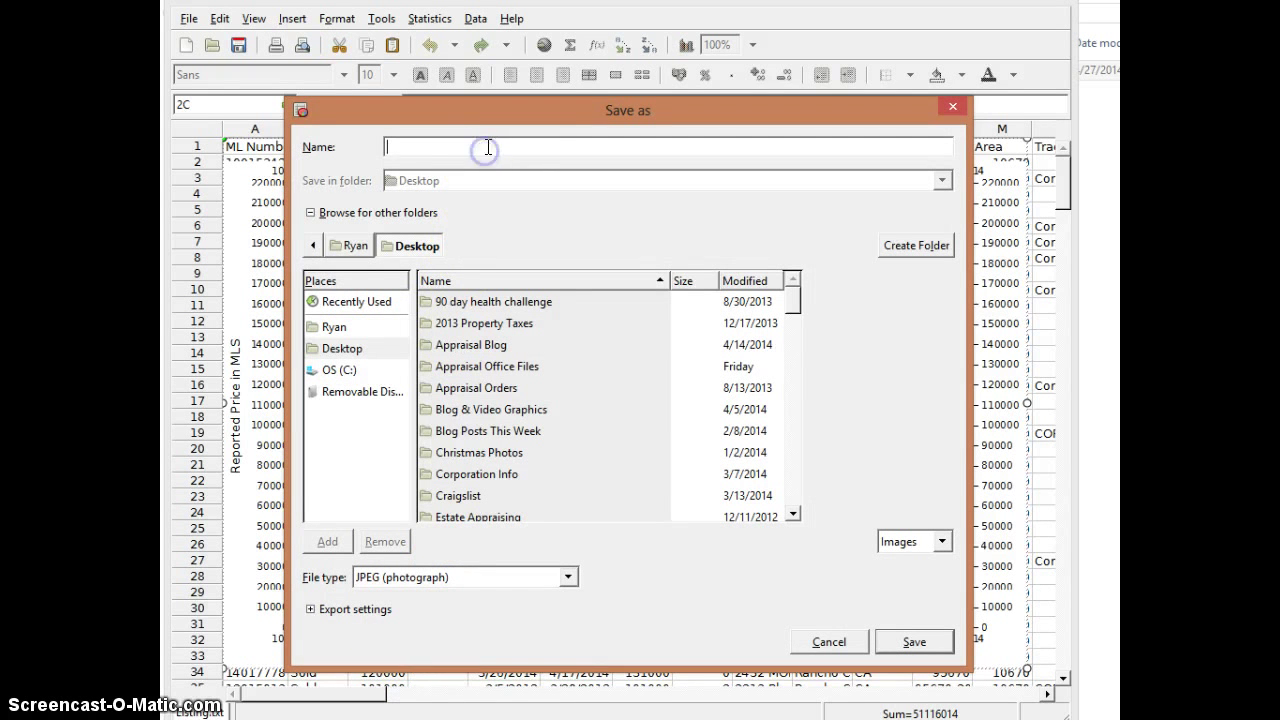
type("rc sales example")
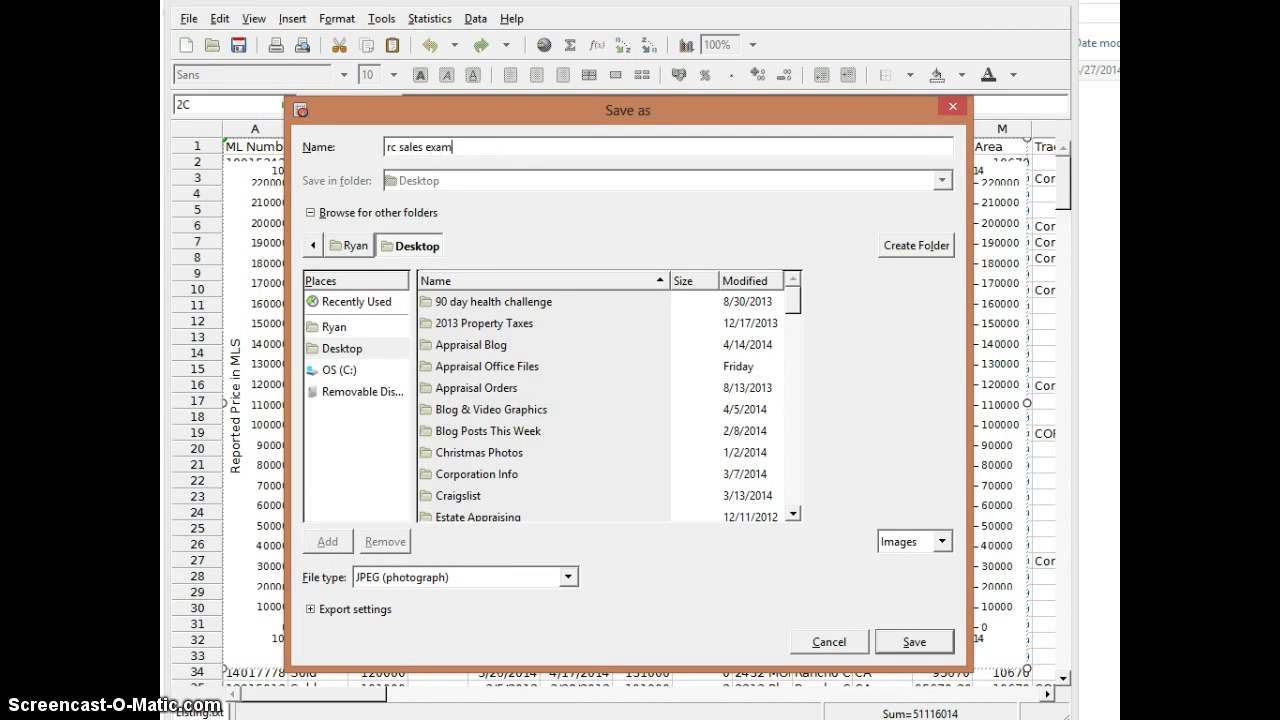
left_click(914, 641)
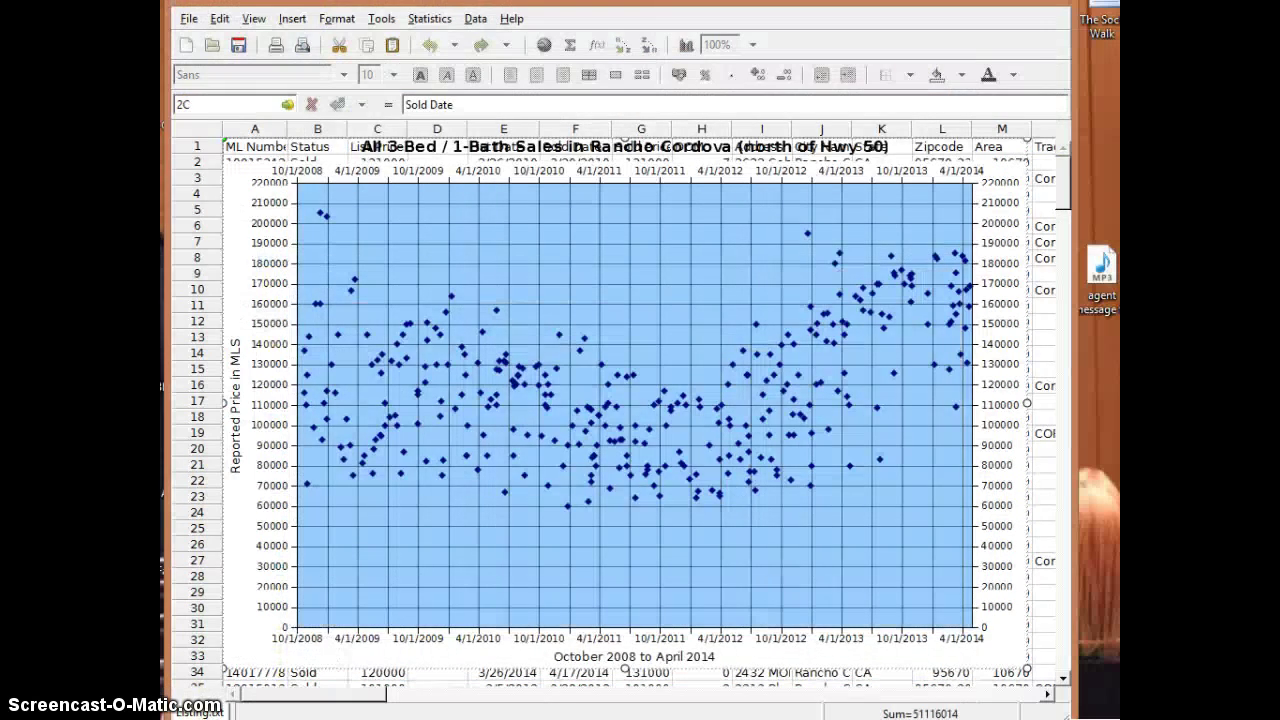
Open the 'rc sales example' image from the desktop in Windows Photo Viewer and reposition its window
key("super+d")
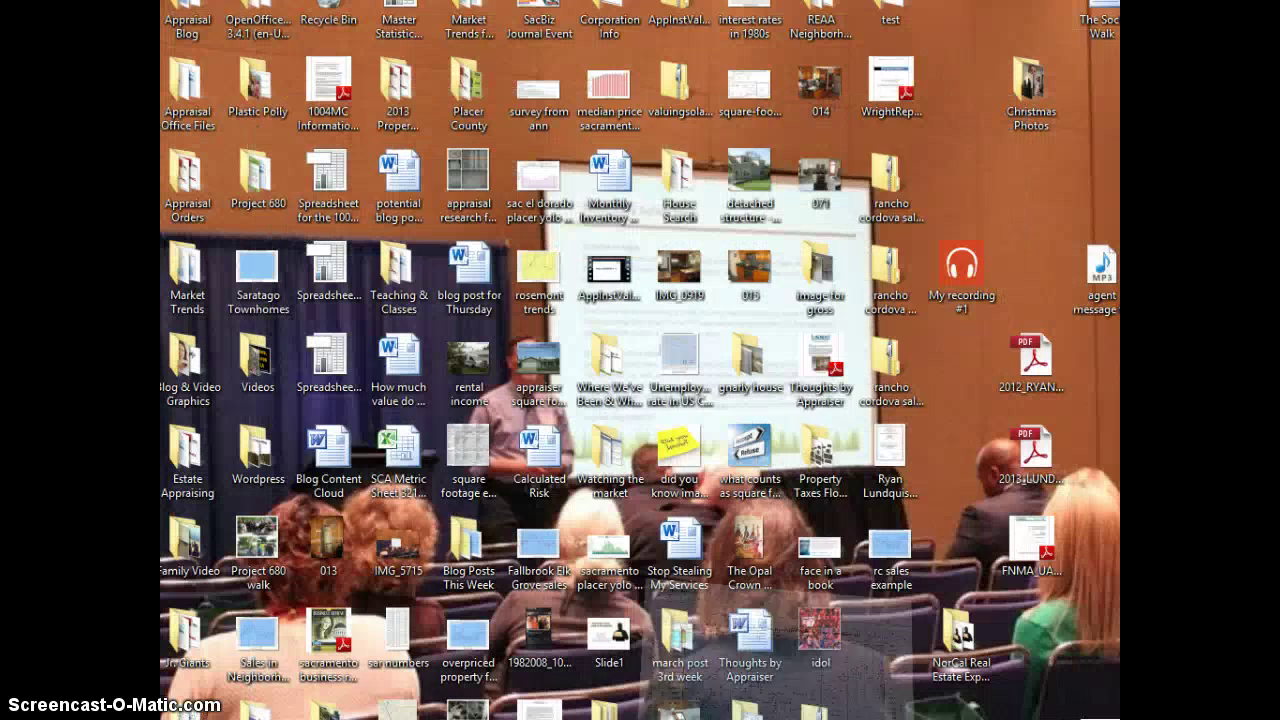
double_click(890, 565)
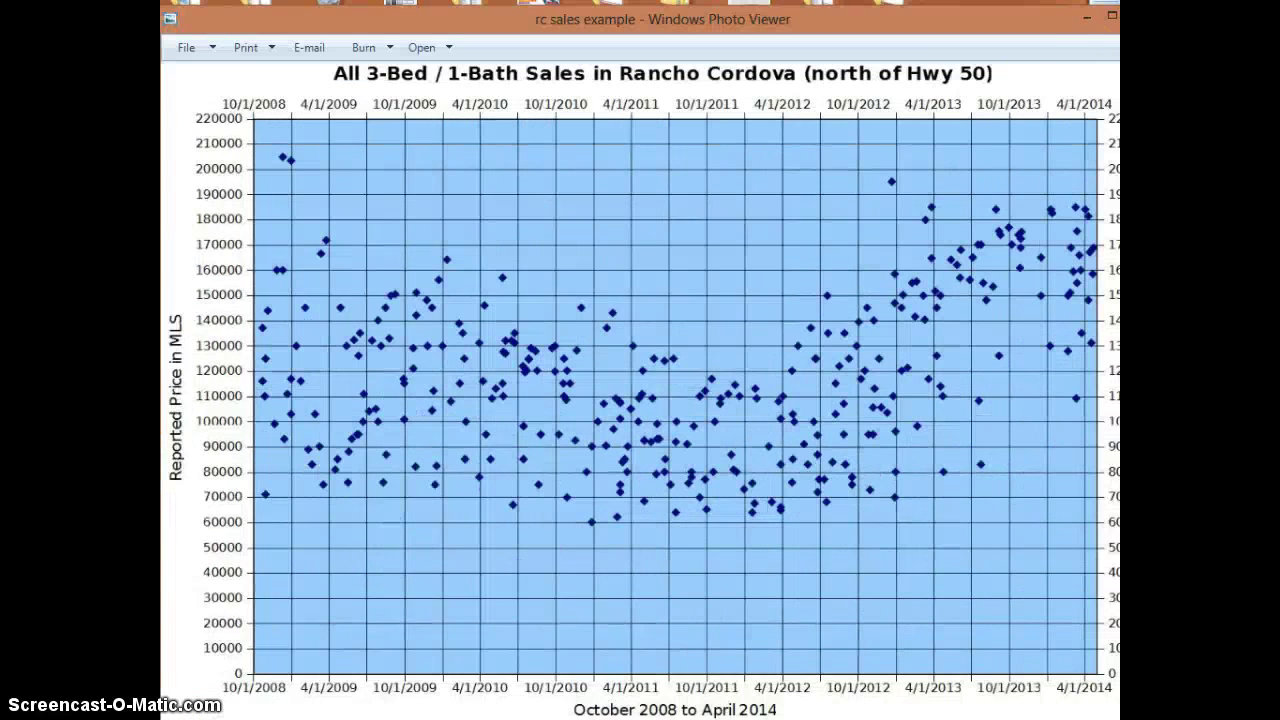
left_click_drag(1049, 23, 1021, 14)
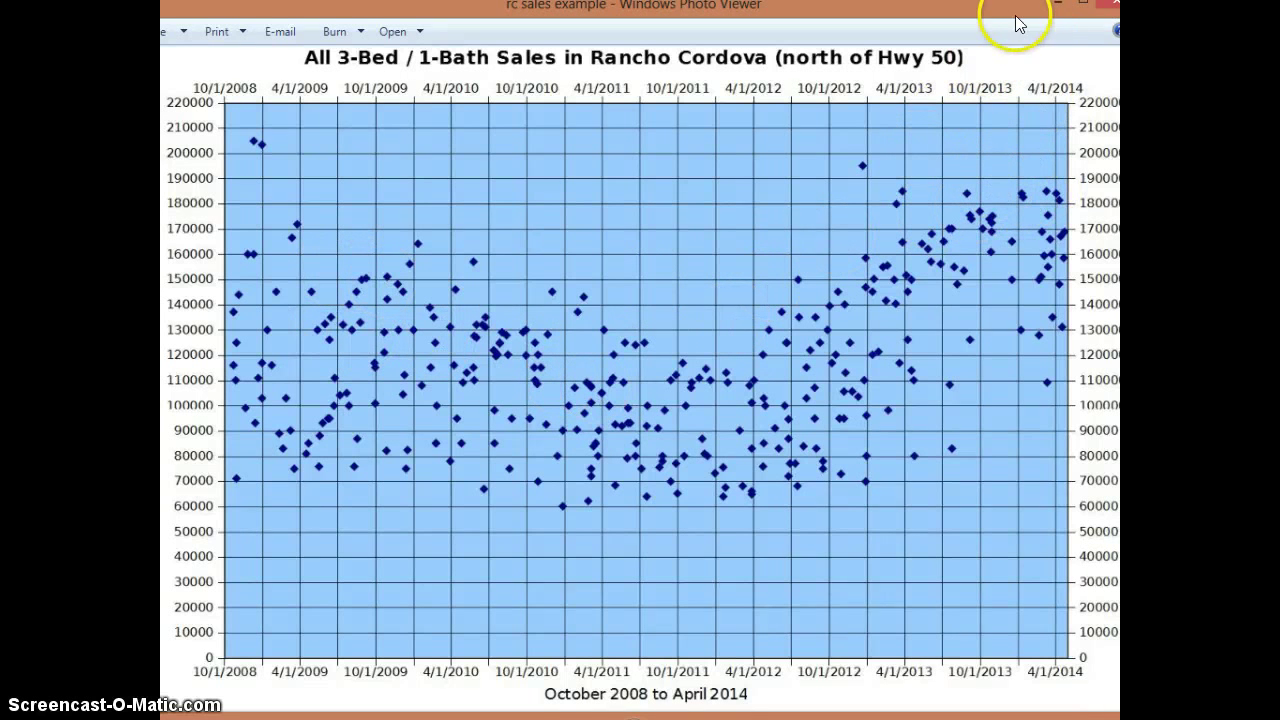
left_click_drag(983, 17, 956, 17)
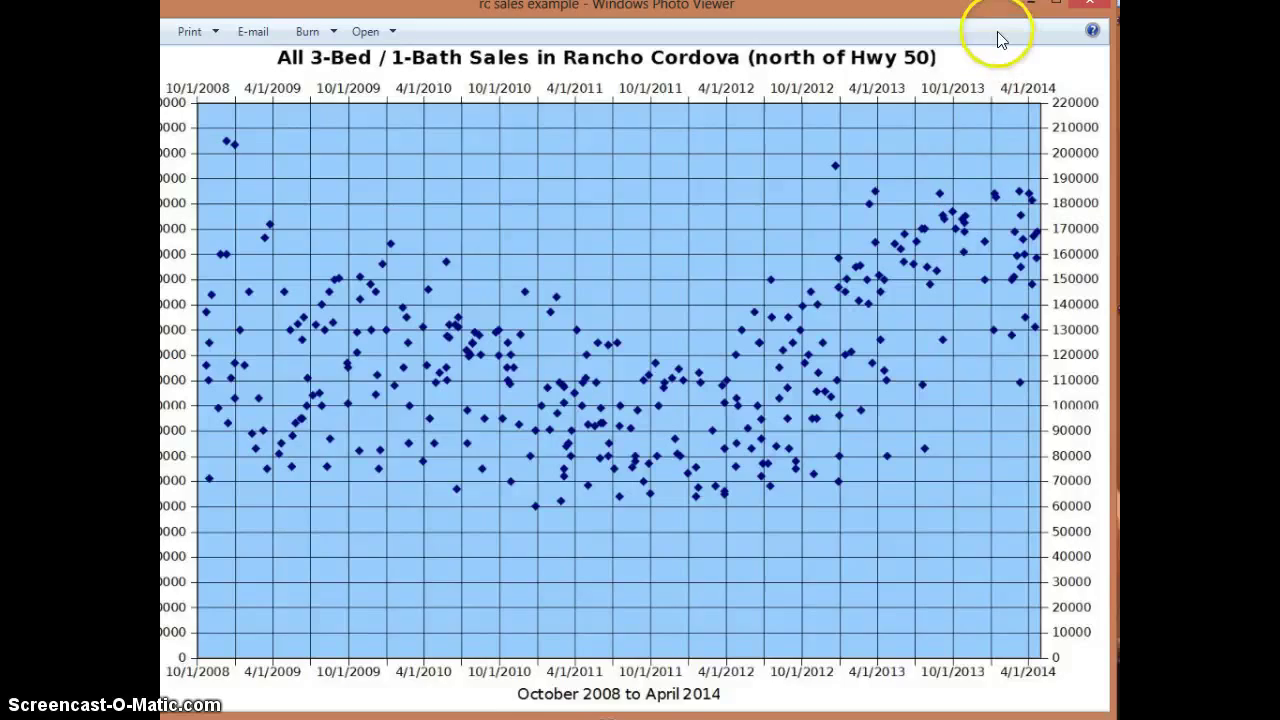
left_click_drag(983, 14, 1012, 7)
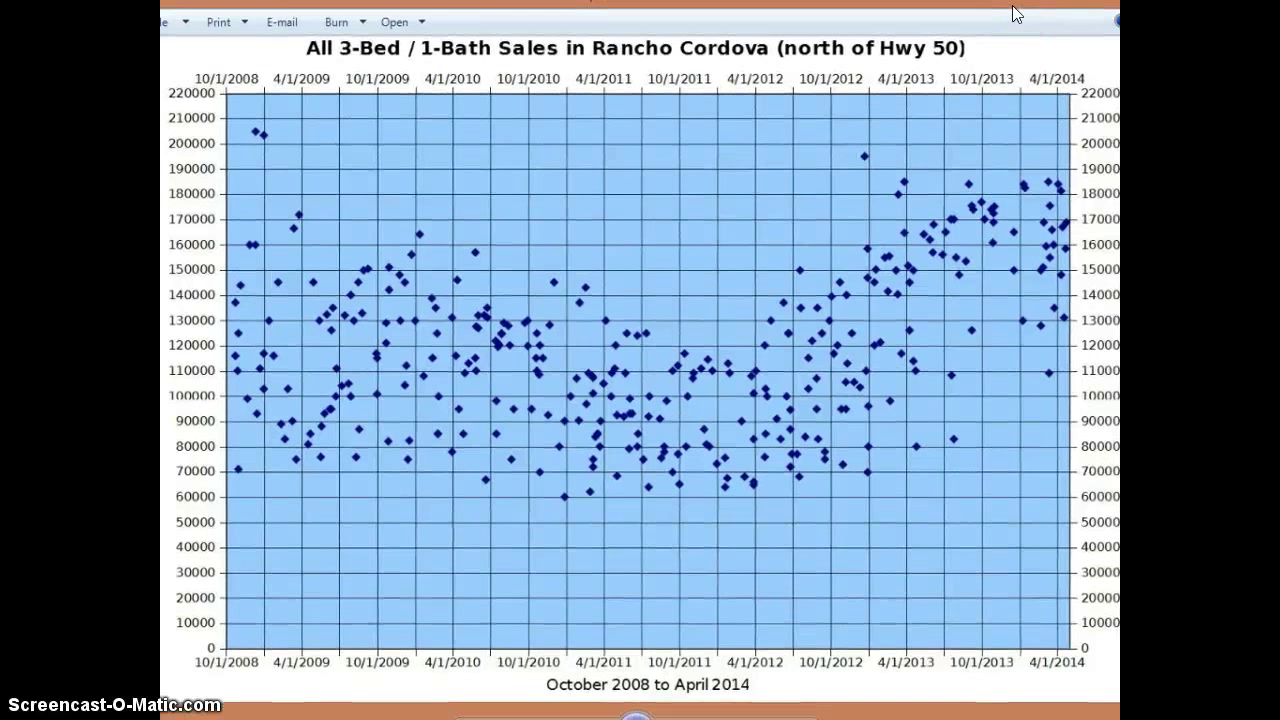
left_click(1011, 120)
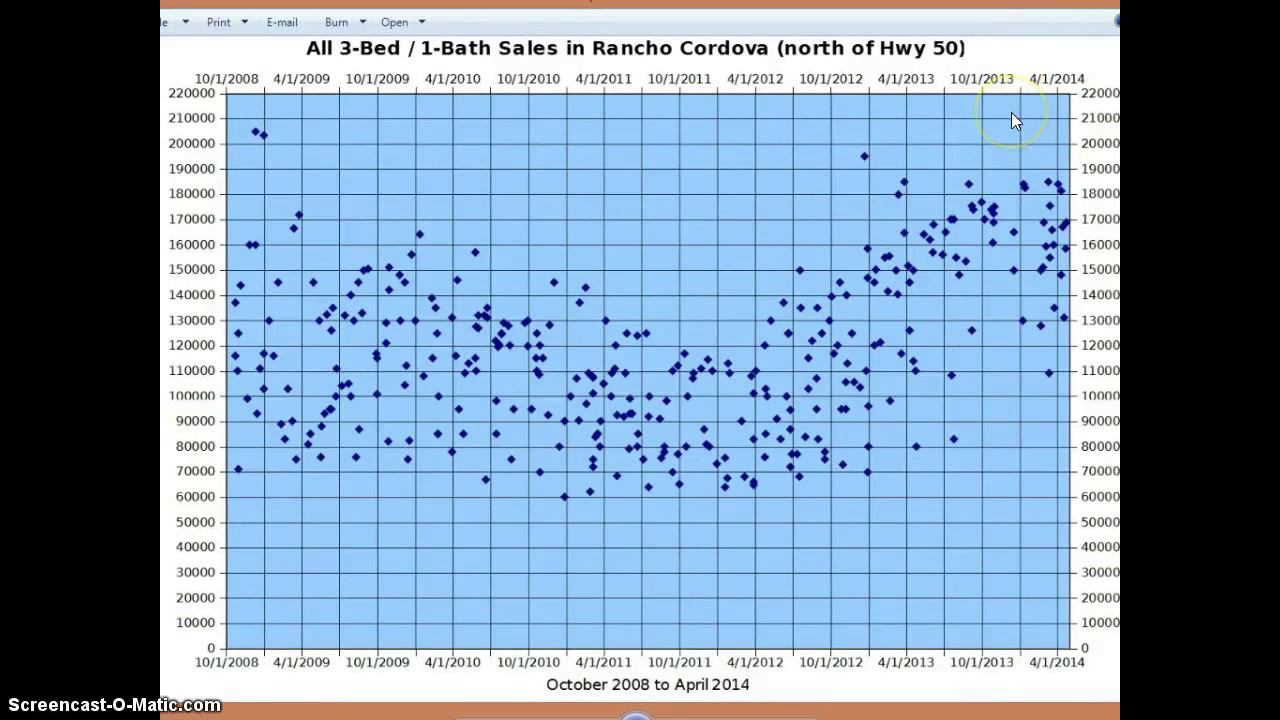